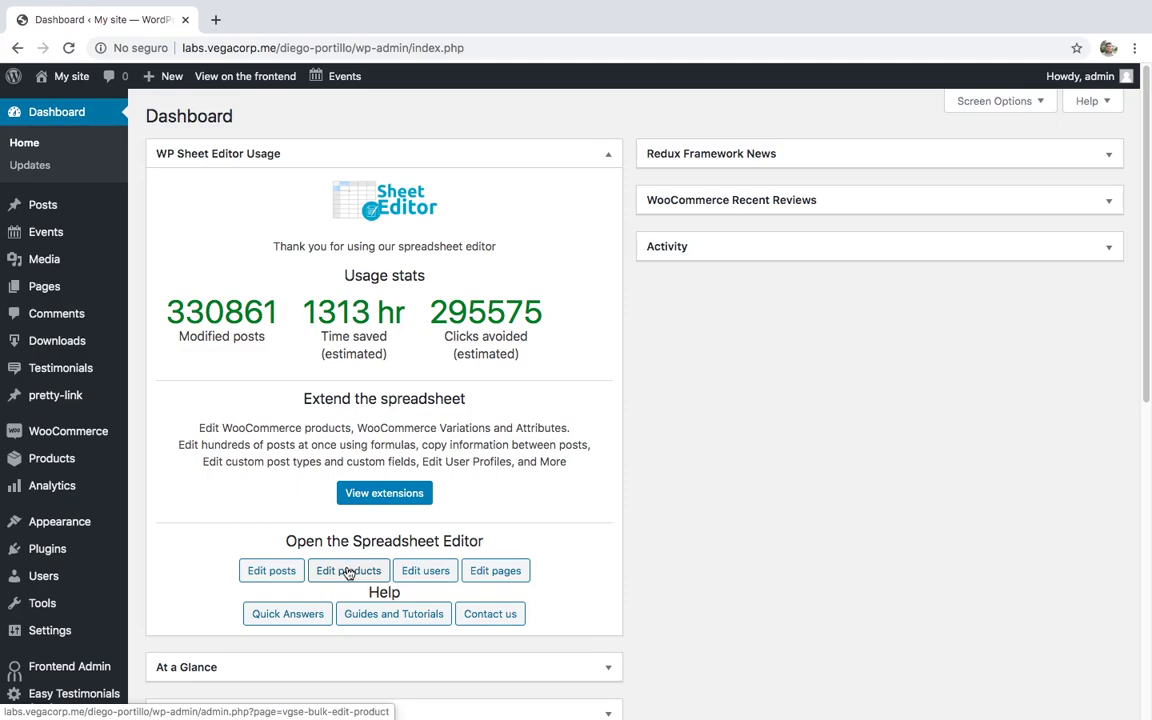
- Open the products spreadsheet from the dashboard and look over its columns
{"action": "left_click", "coordinate": [349, 571]}
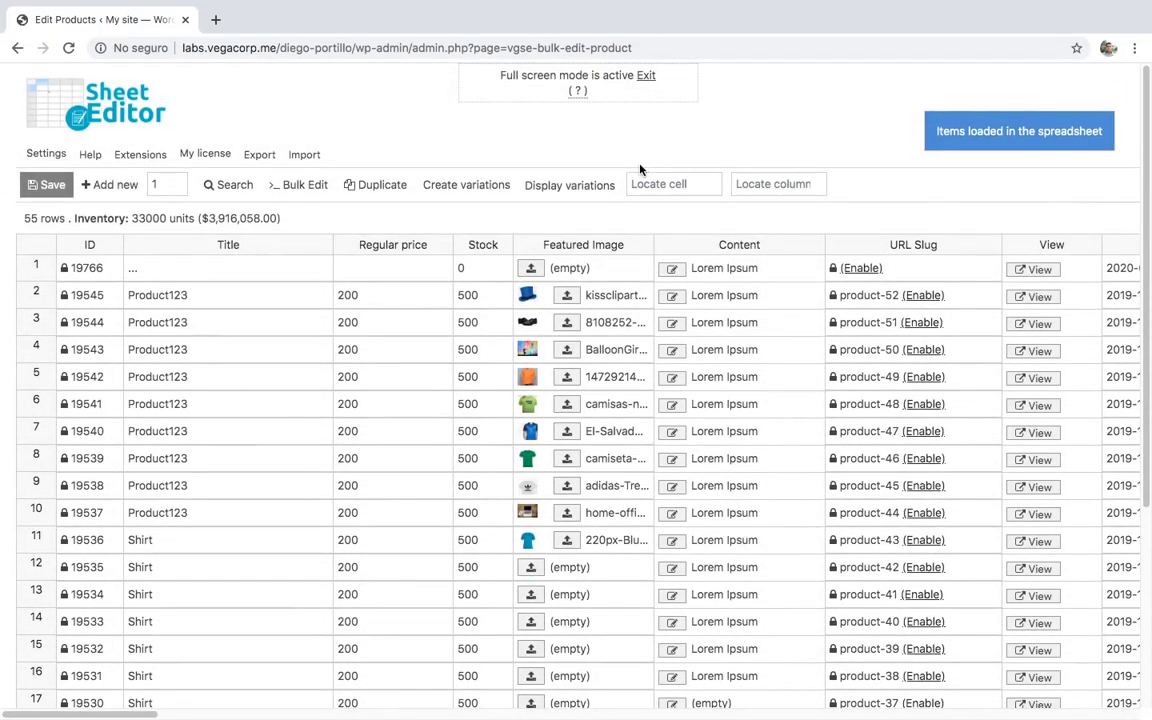
{"action": "scroll", "coordinate": [640, 170], "scroll_direction": "right", "scroll_amount": 5}
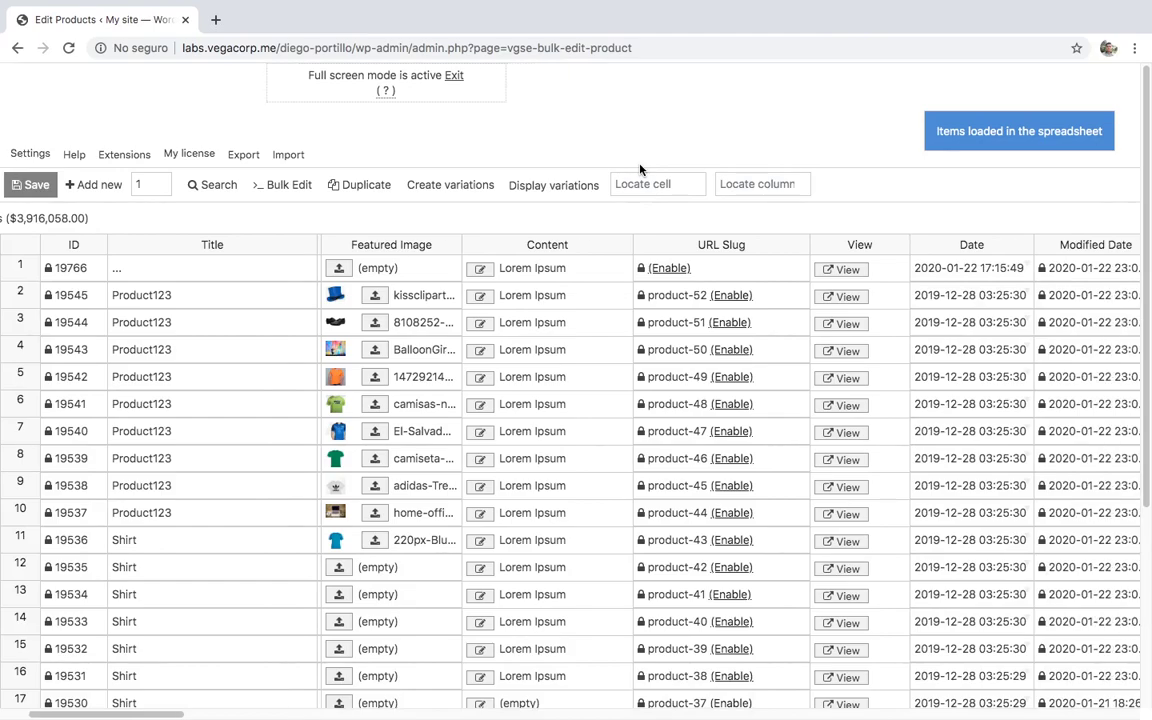
{"action": "scroll", "coordinate": [640, 170], "scroll_direction": "right", "scroll_amount": 2}
{"action": "scroll", "coordinate": [640, 170], "scroll_direction": "left", "scroll_amount": 8}
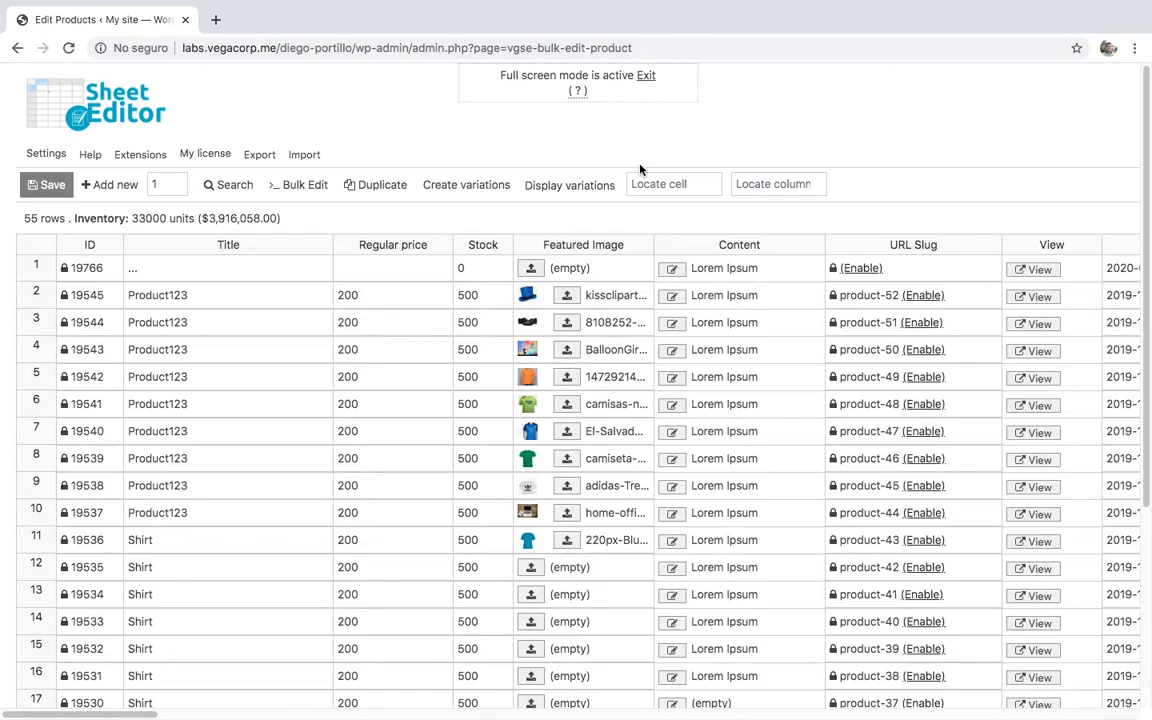
- Start a bulk edit on all rows from the current search, with Content as the field to edit
{"action": "left_click", "coordinate": [302, 188]}
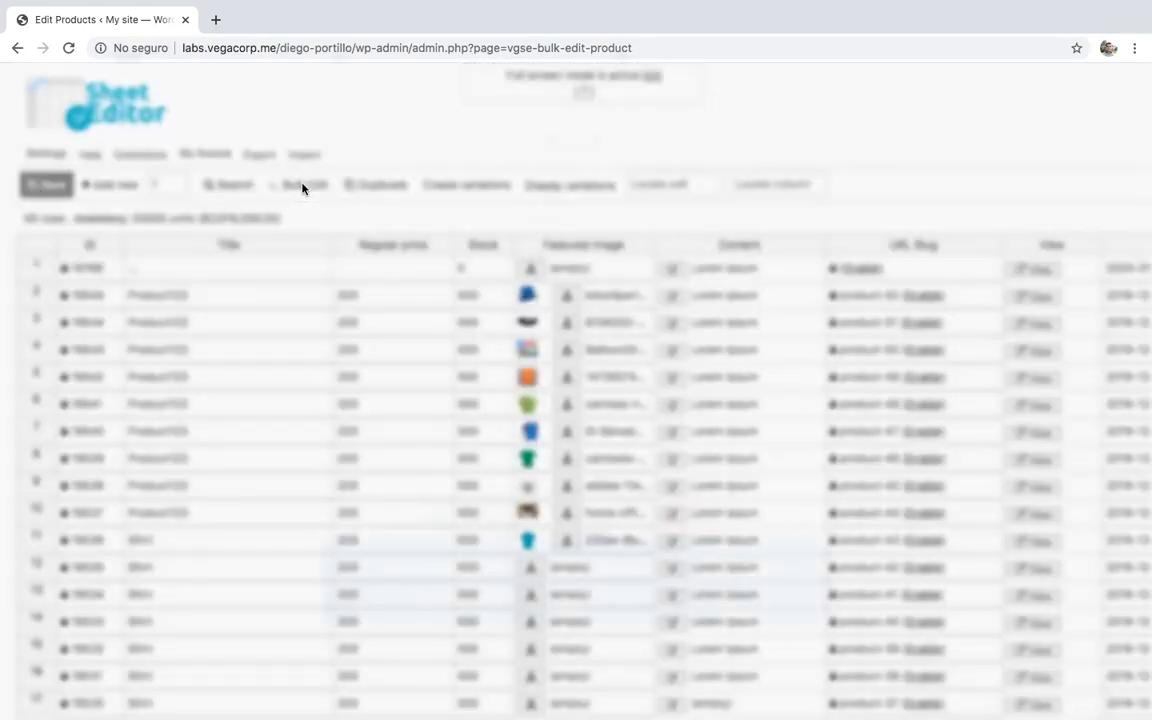
{"action": "left_click", "coordinate": [486, 246]}
{"action": "left_click", "coordinate": [496, 261]}
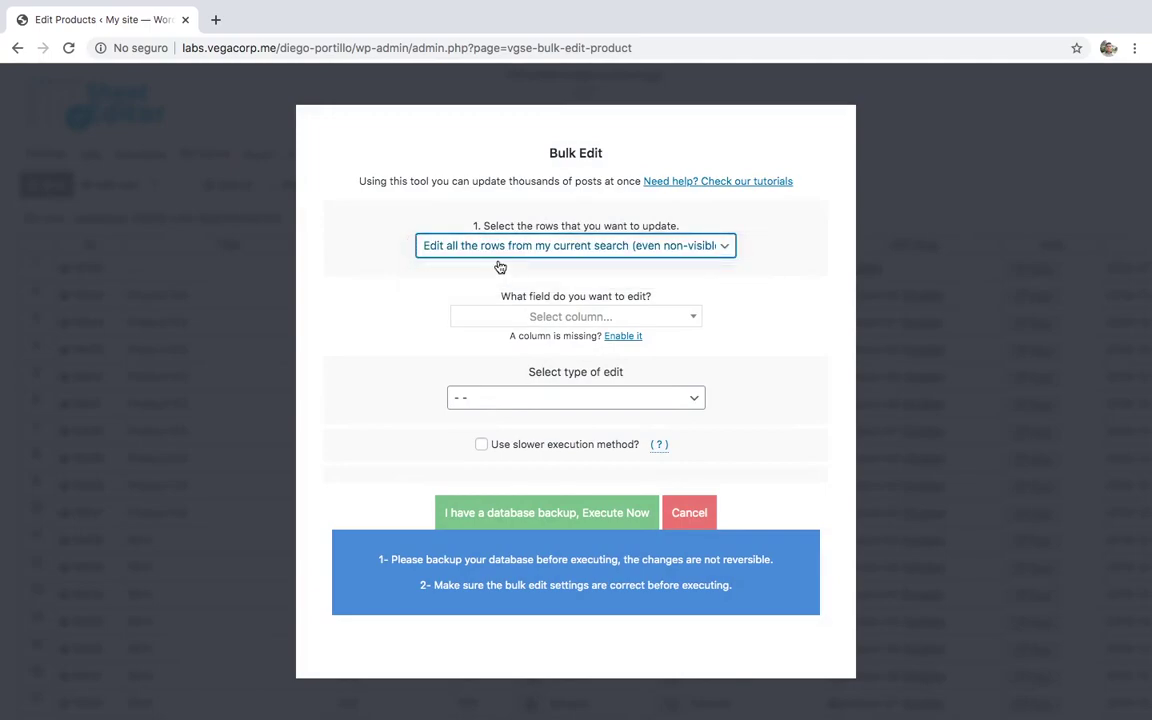
{"action": "left_click", "coordinate": [527, 318]}
{"action": "type", "text": "conte"}
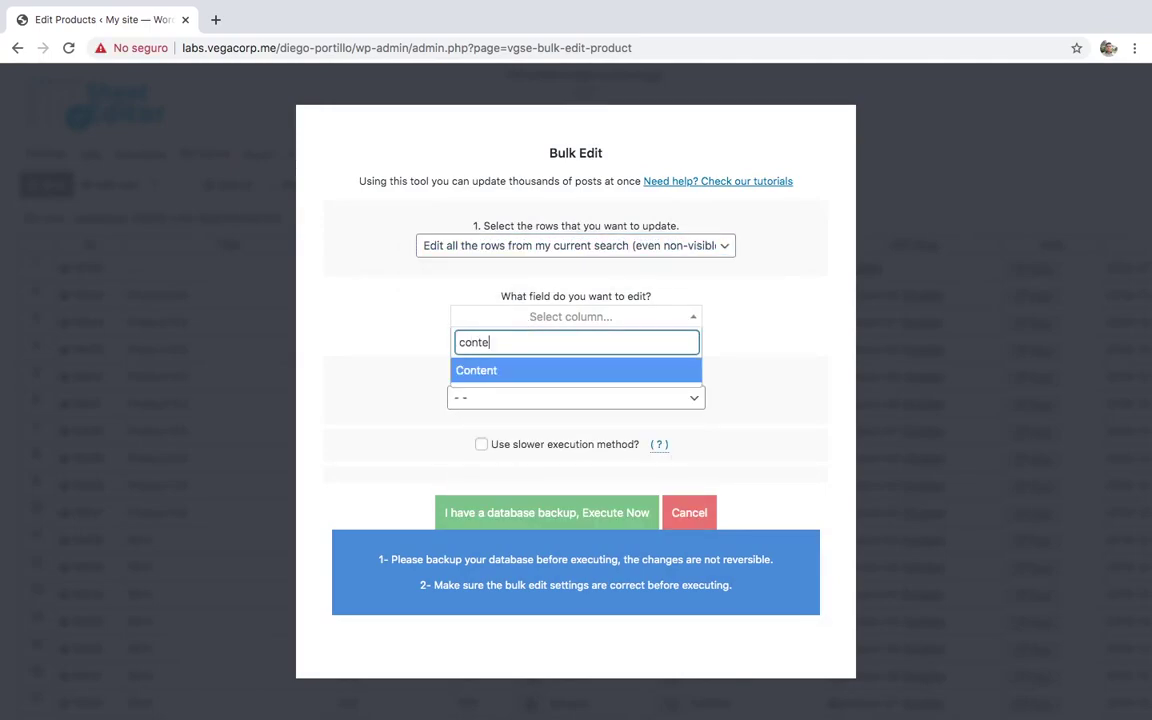
{"action": "left_click", "coordinate": [500, 370]}
- Set the edit type to copy from other columns, take Short description as the source for Content, and execute the bulk edit
{"action": "left_click", "coordinate": [559, 398]}
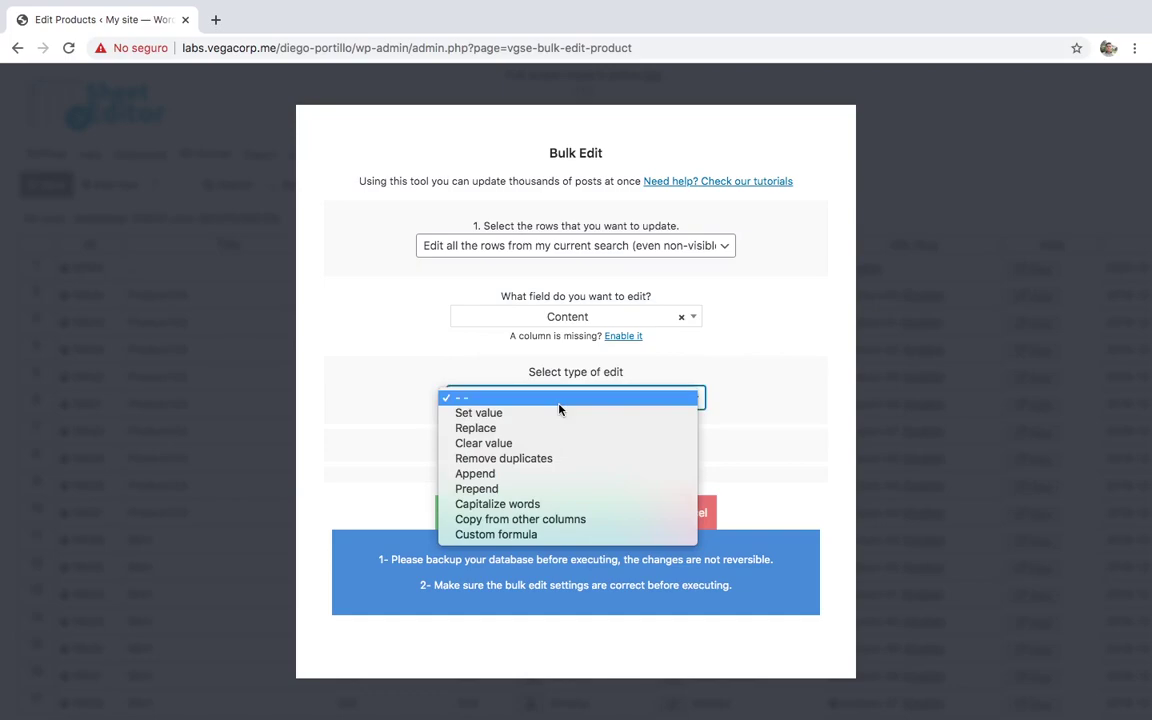
{"action": "left_click", "coordinate": [589, 519]}
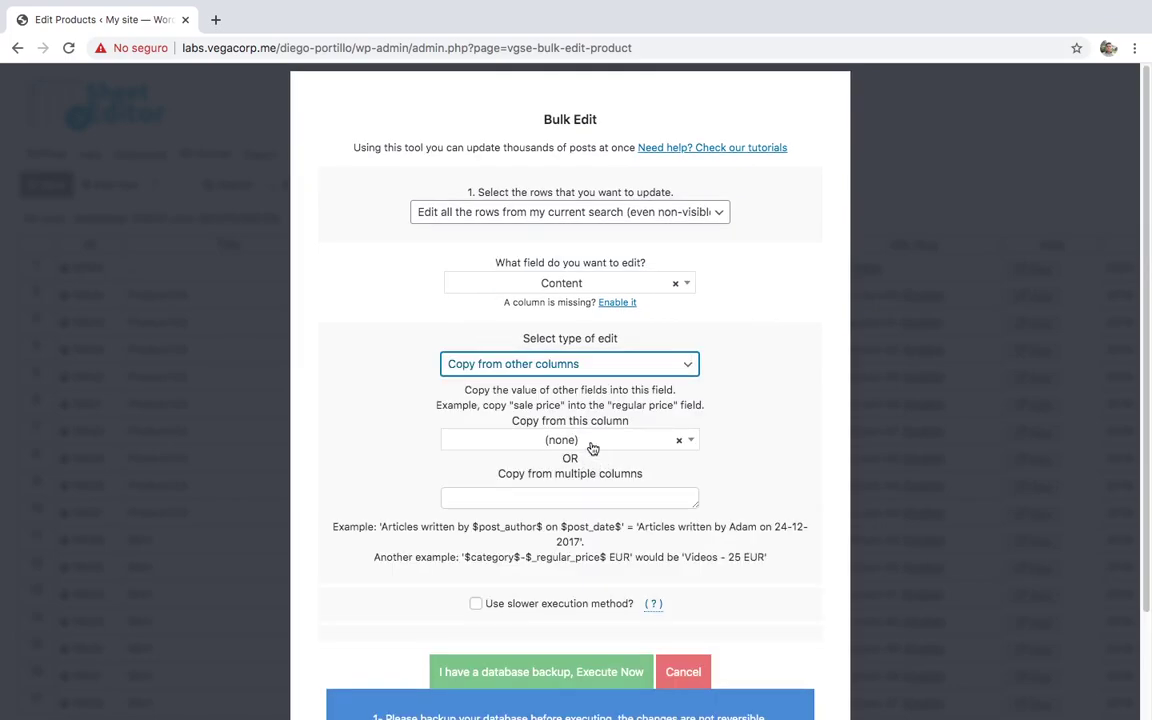
{"action": "left_click", "coordinate": [592, 448]}
{"action": "type", "text": "short"}
{"action": "left_click", "coordinate": [658, 491]}
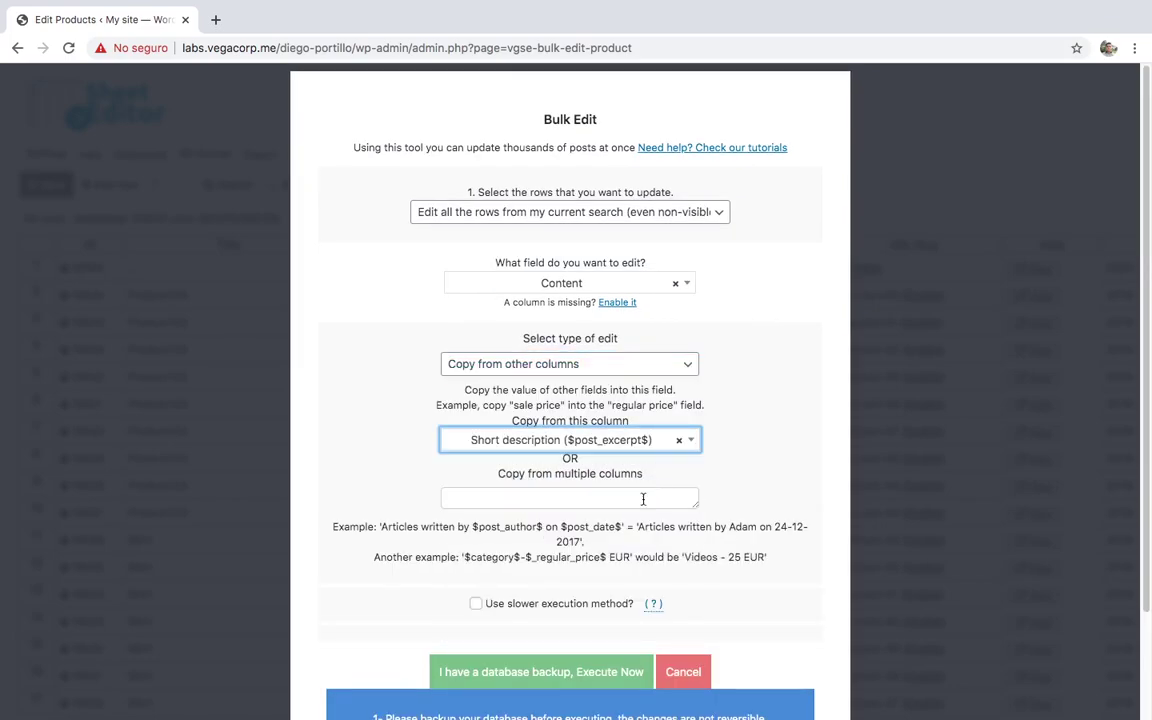
{"action": "left_click", "coordinate": [545, 671]}
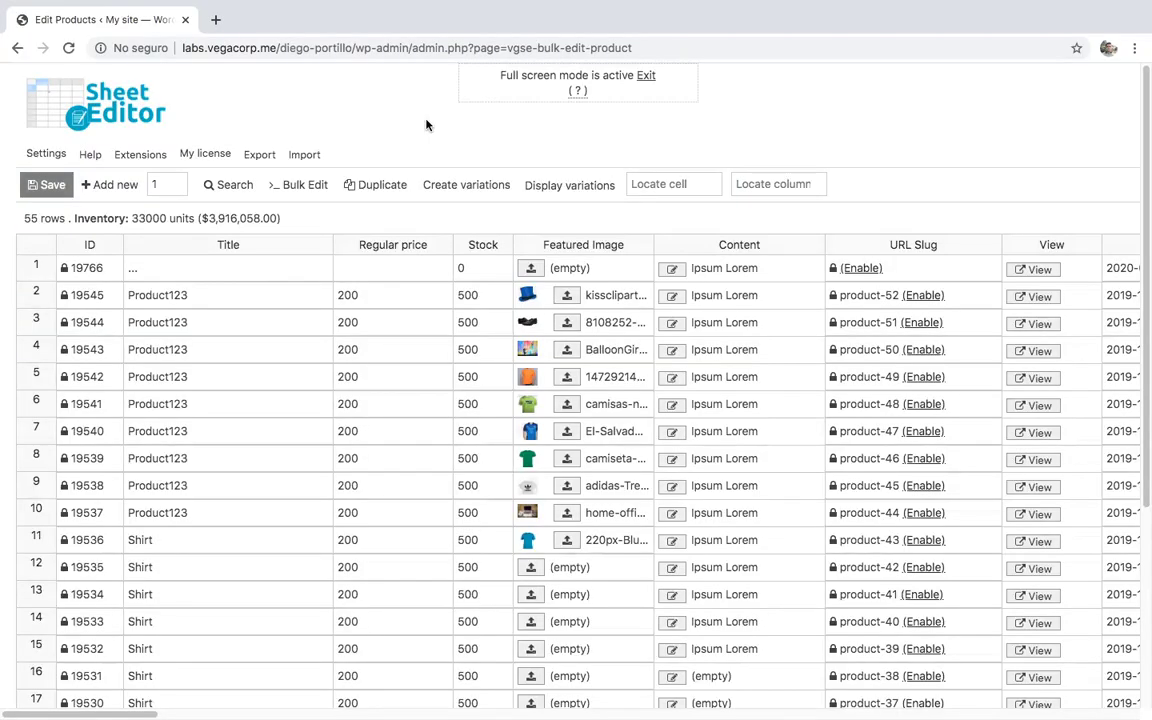
- Start a bulk edit on all rows from the current search, with Short description as the field to edit
{"action": "left_click", "coordinate": [296, 182]}
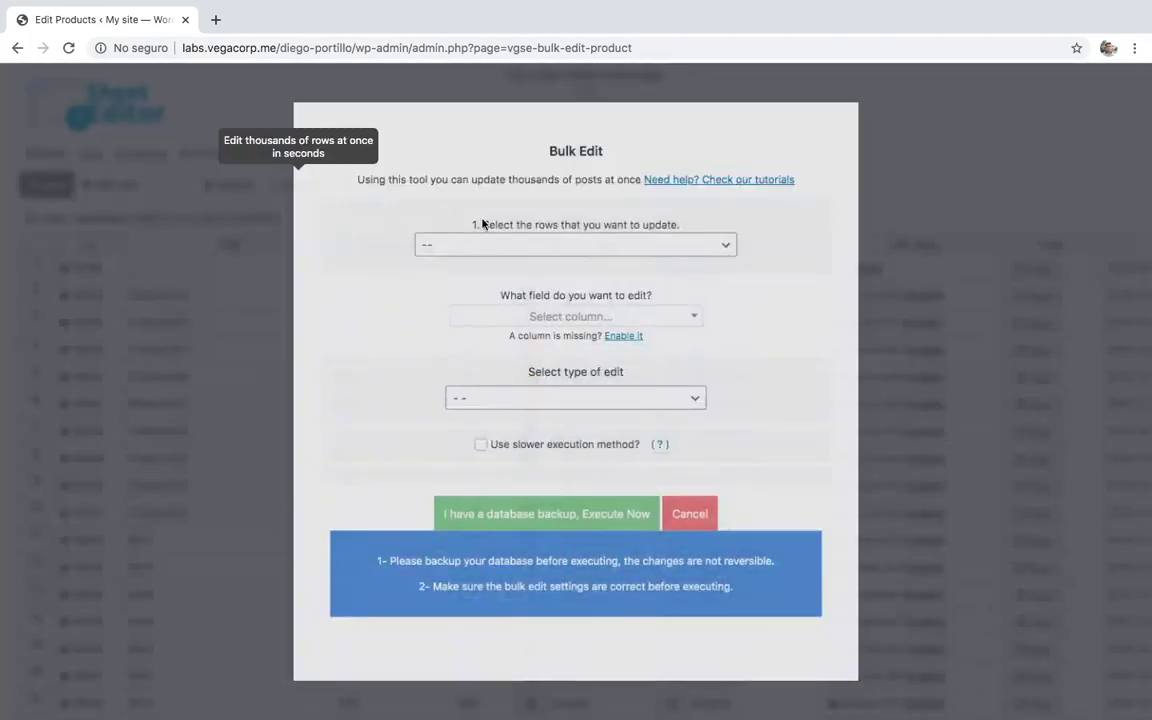
{"action": "left_click", "coordinate": [588, 248]}
{"action": "left_click", "coordinate": [589, 262]}
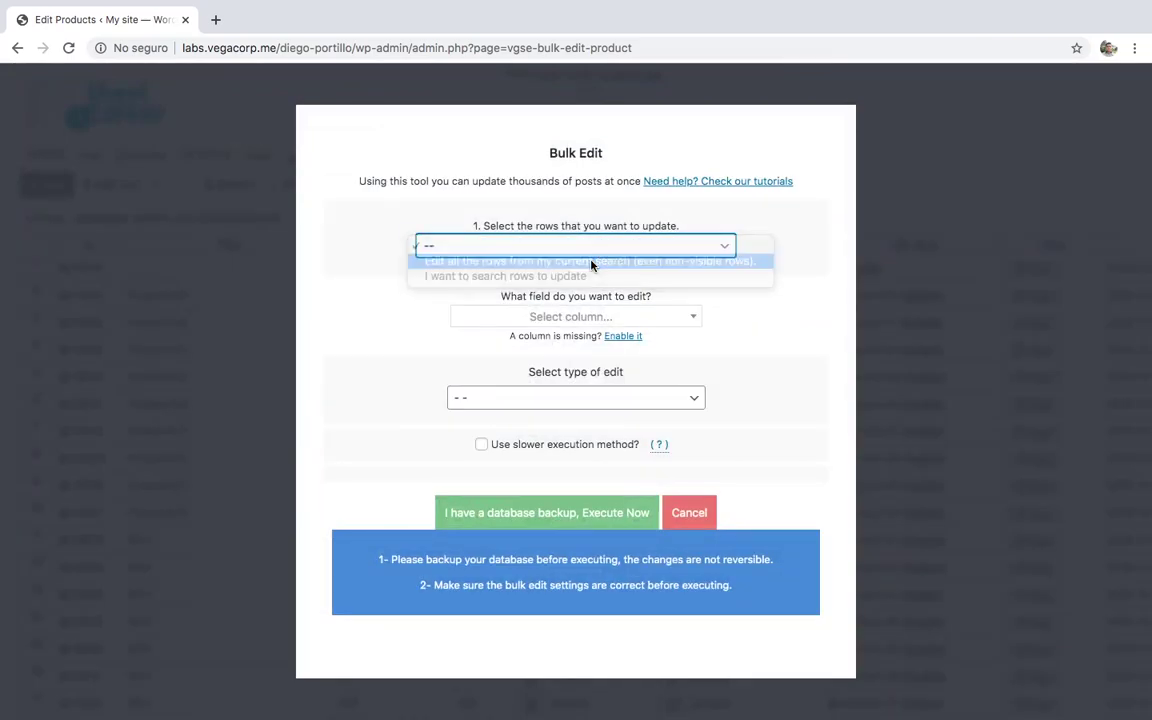
{"action": "left_click", "coordinate": [581, 317]}
{"action": "type", "text": "short"}
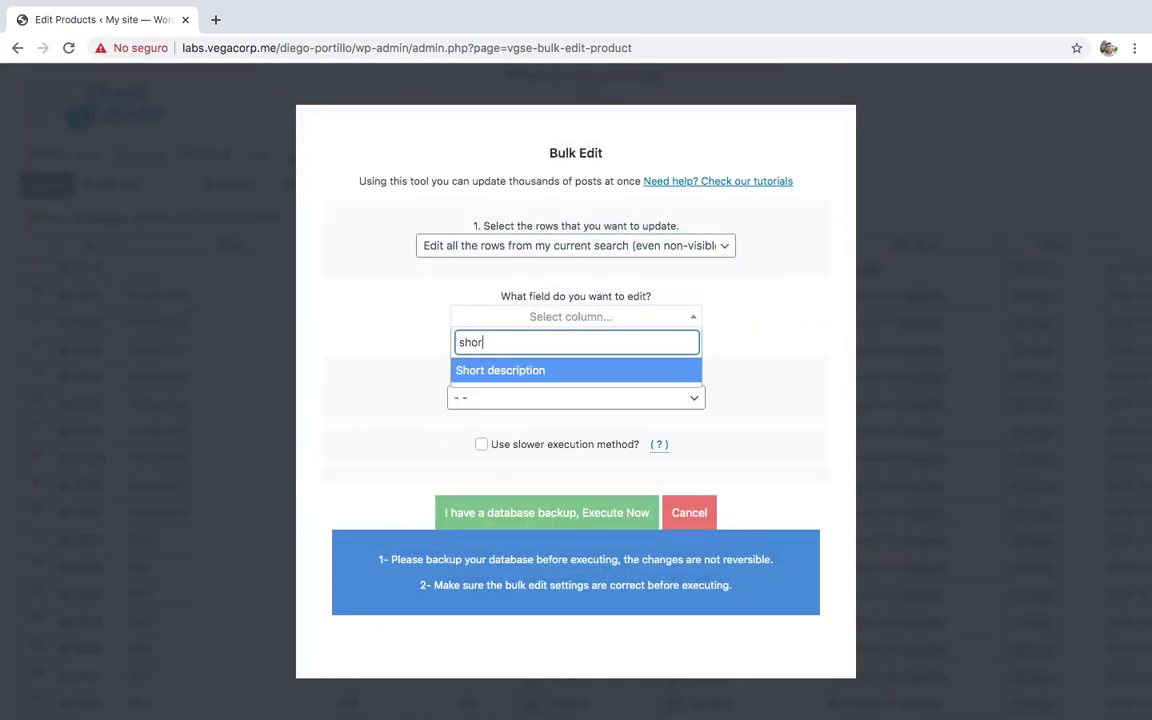
{"action": "left_click", "coordinate": [571, 372]}
- Set the edit type to copy from other columns, take Content as the source for Short description, and execute the bulk edit
{"action": "left_click", "coordinate": [570, 407]}
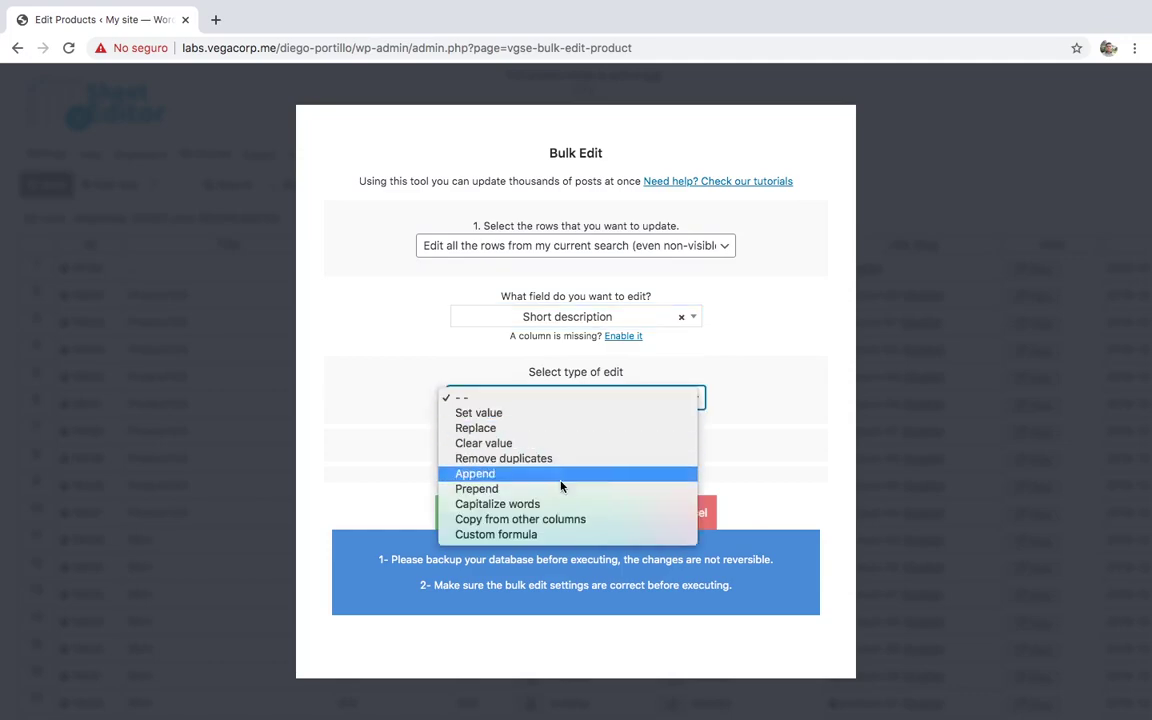
{"action": "left_click", "coordinate": [563, 517]}
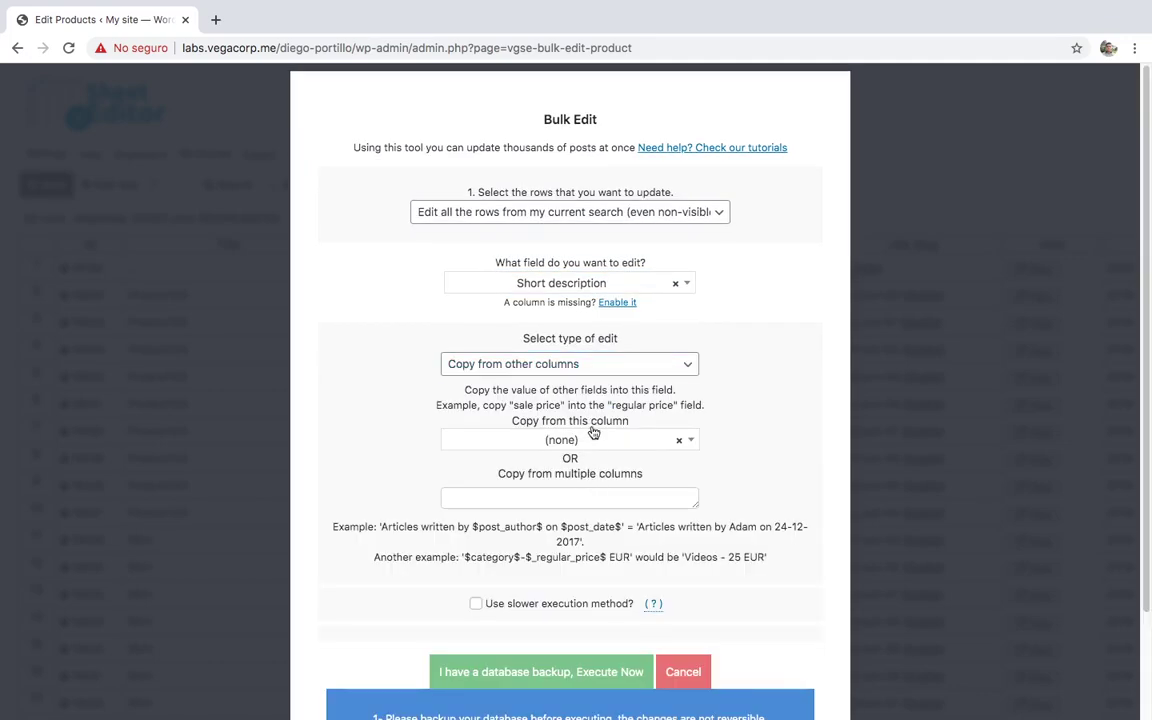
{"action": "left_click", "coordinate": [589, 440]}
{"action": "type", "text": "content"}
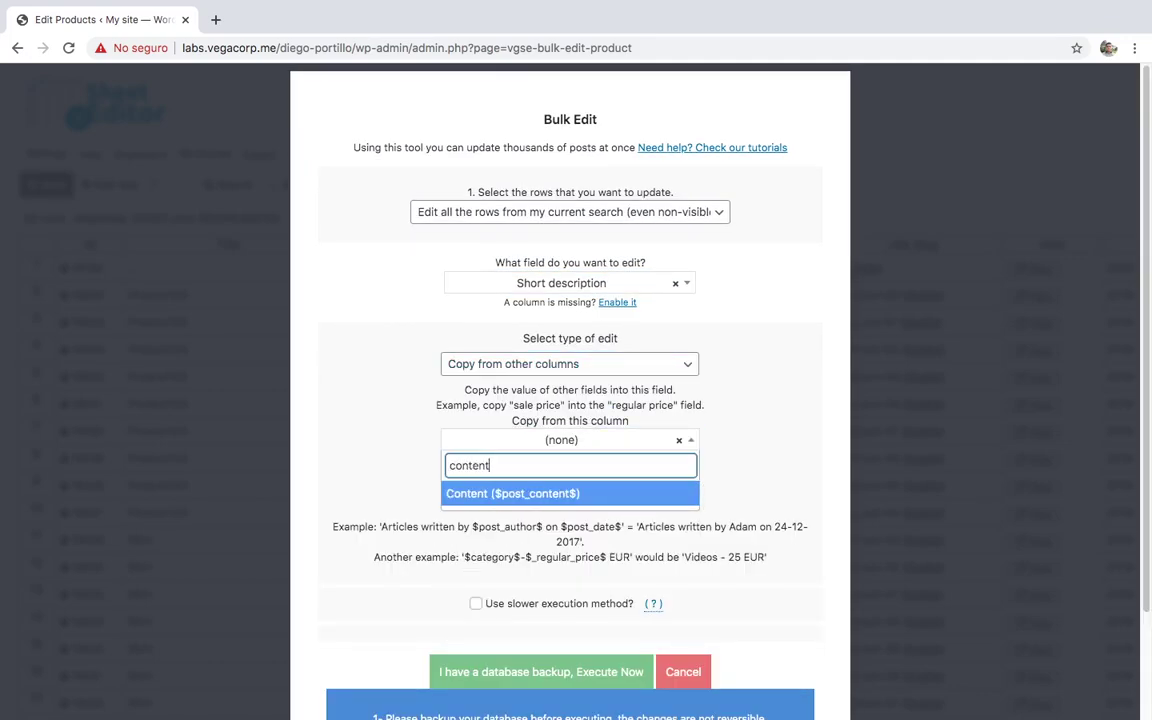
{"action": "left_click", "coordinate": [591, 494]}
{"action": "left_click", "coordinate": [586, 672]}
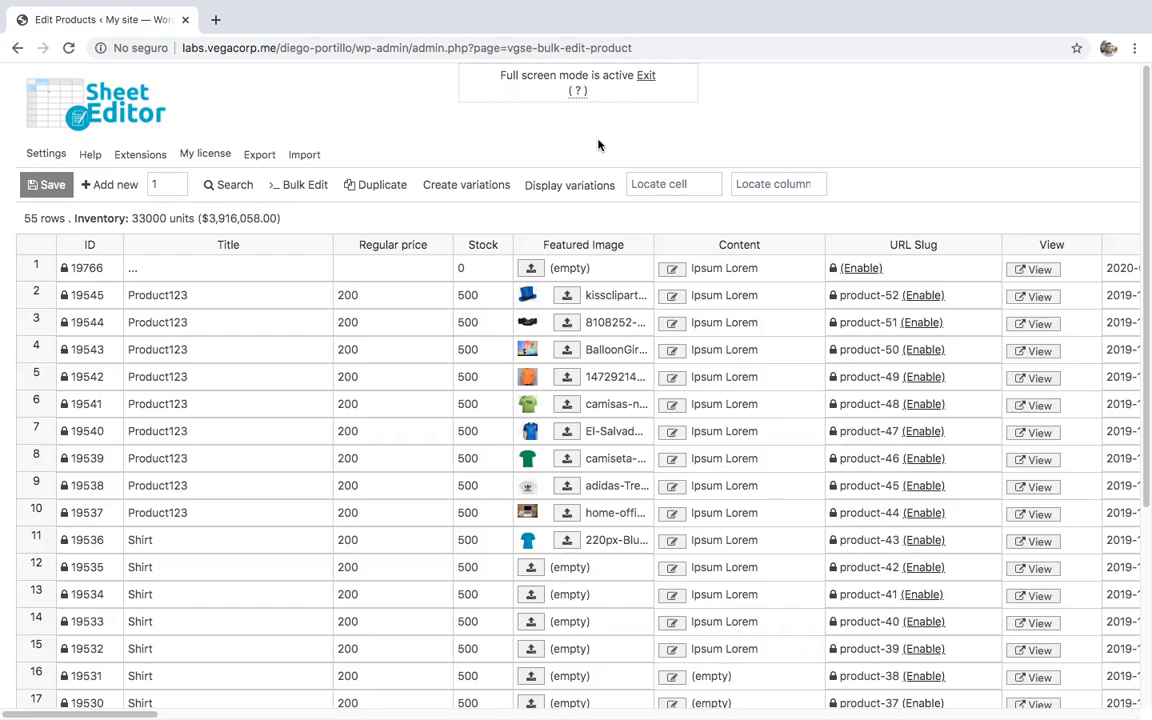
- Start a bulk edit limited to searched rows, running a search for products containing the keyword "shirt"
{"action": "left_click", "coordinate": [285, 180]}
{"action": "left_click", "coordinate": [487, 242]}
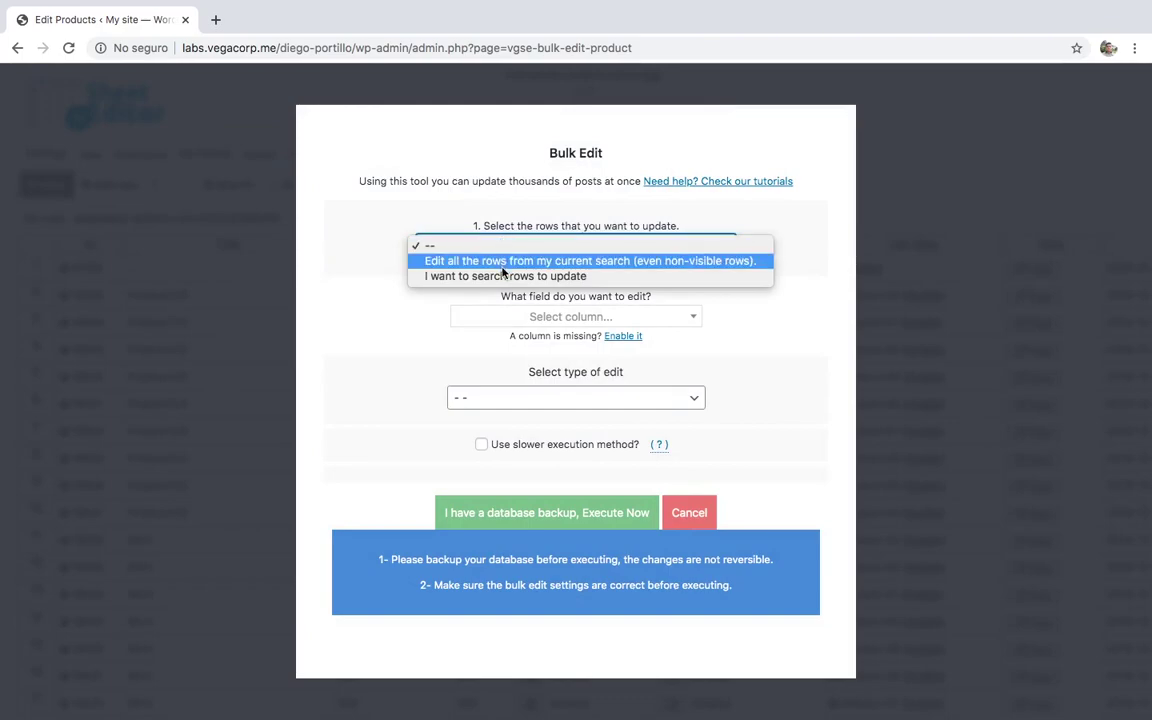
{"action": "left_click", "coordinate": [506, 275]}
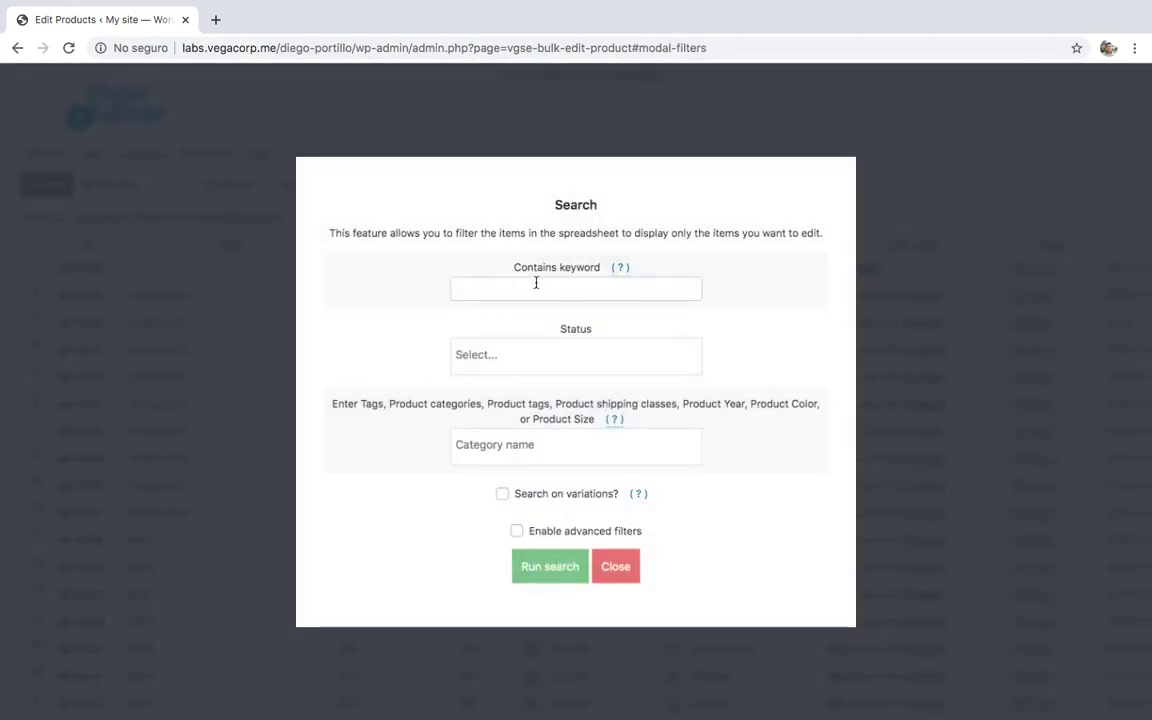
{"action": "left_click", "coordinate": [538, 287]}
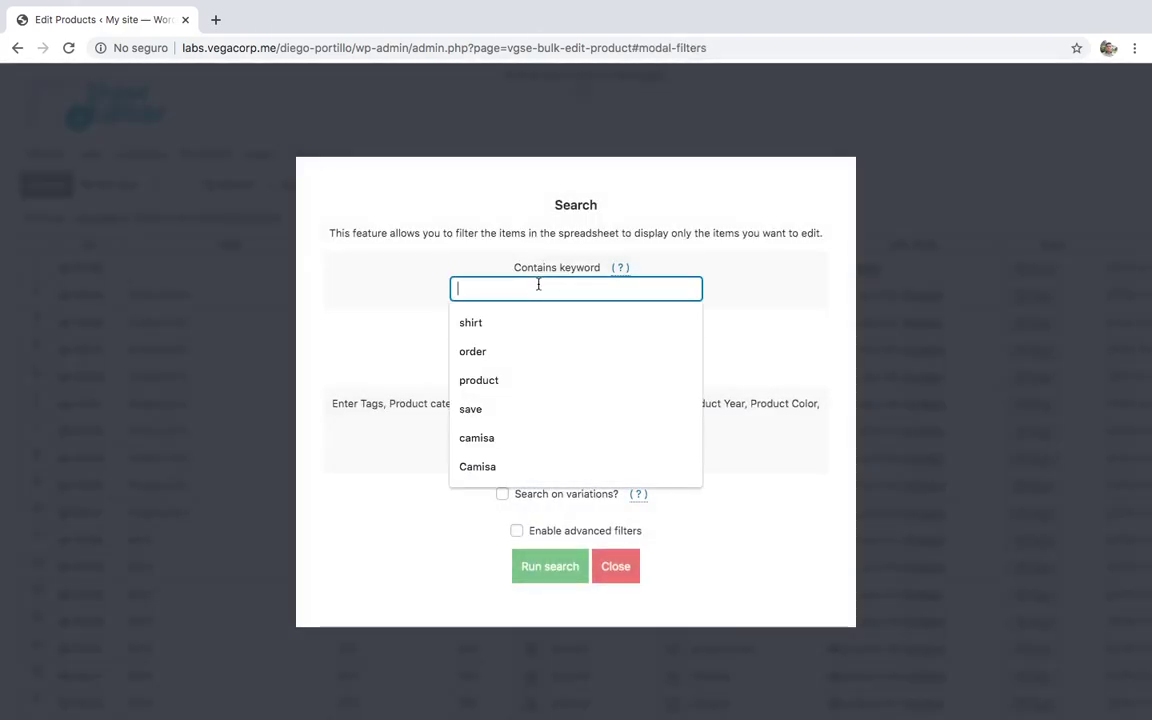
{"action": "type", "text": "shirt"}
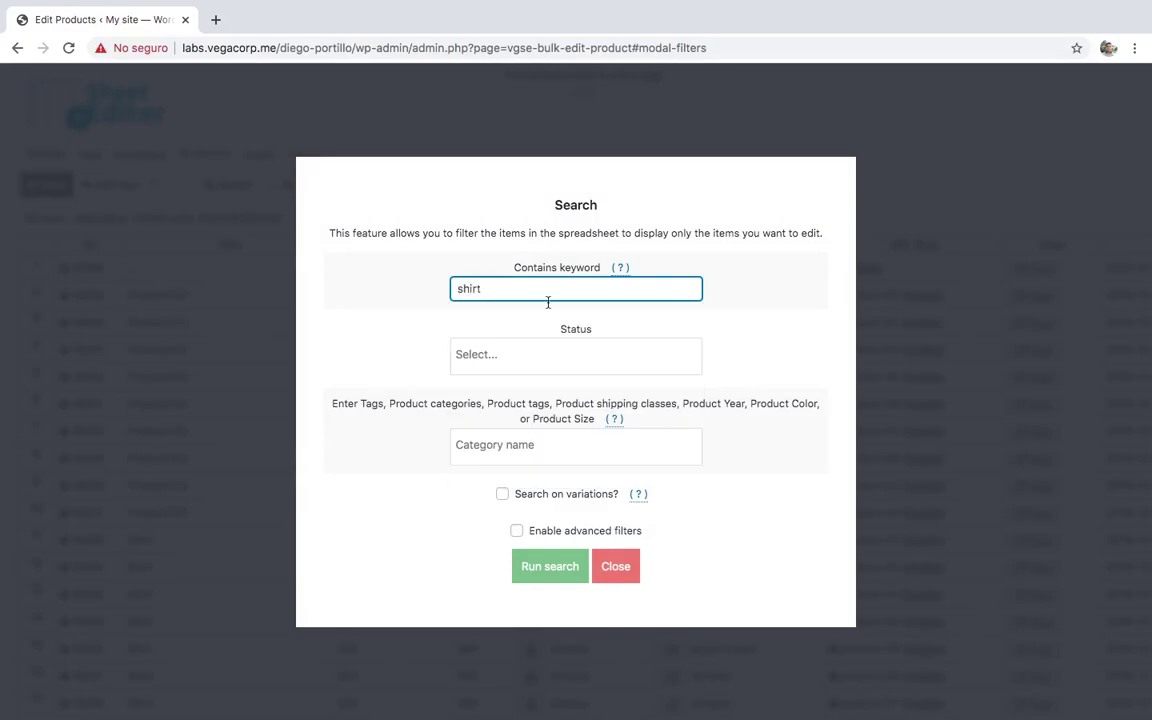
{"action": "left_click", "coordinate": [545, 572]}
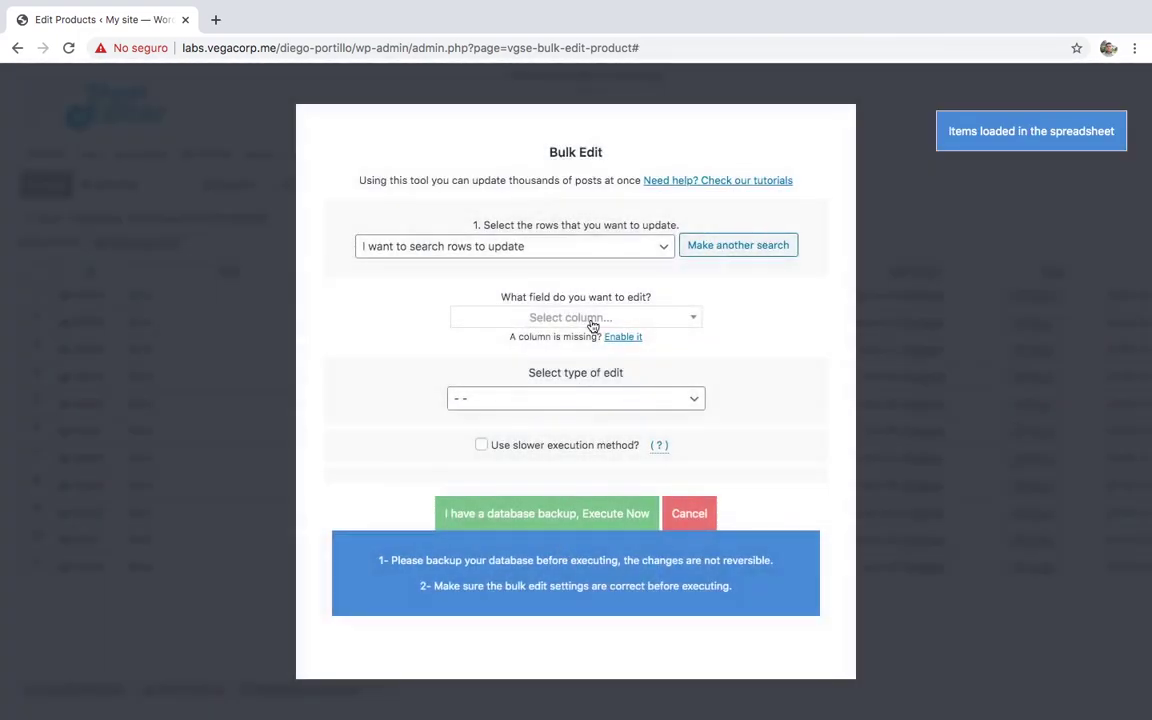
- Bulk edit Short description for the shirt products by copying from the Content column, and execute it
{"action": "left_click", "coordinate": [592, 320]}
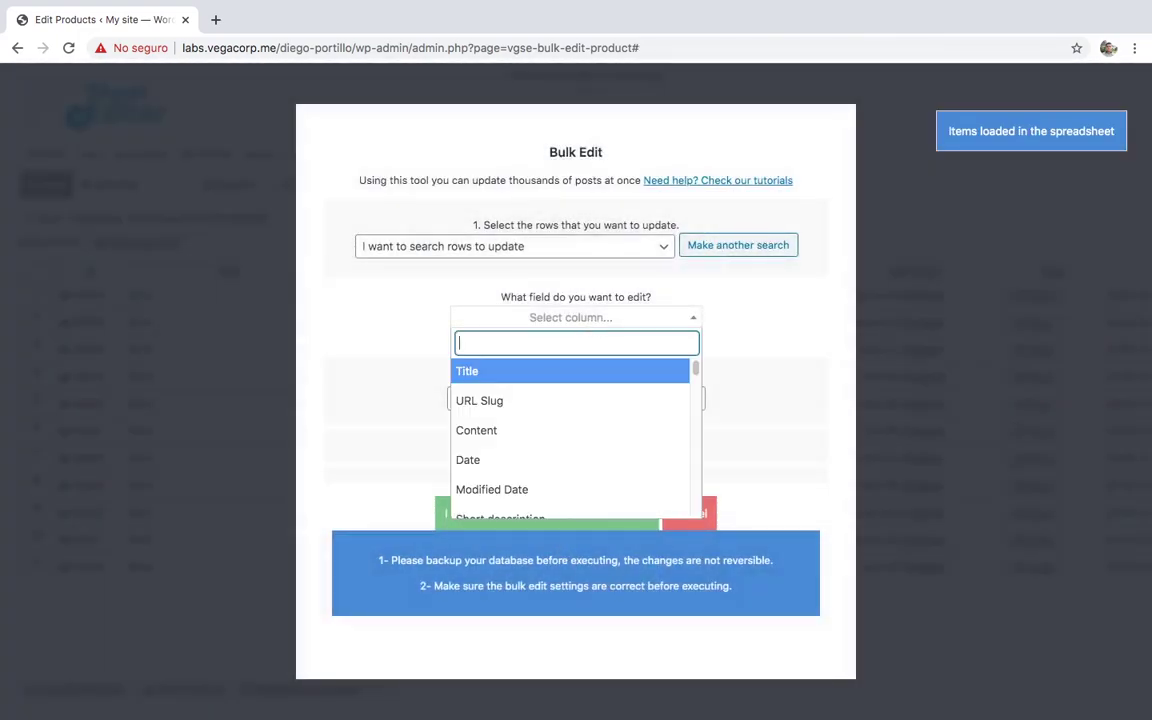
{"action": "type", "text": "short"}
{"action": "left_click", "coordinate": [586, 366]}
{"action": "left_click", "coordinate": [586, 402]}
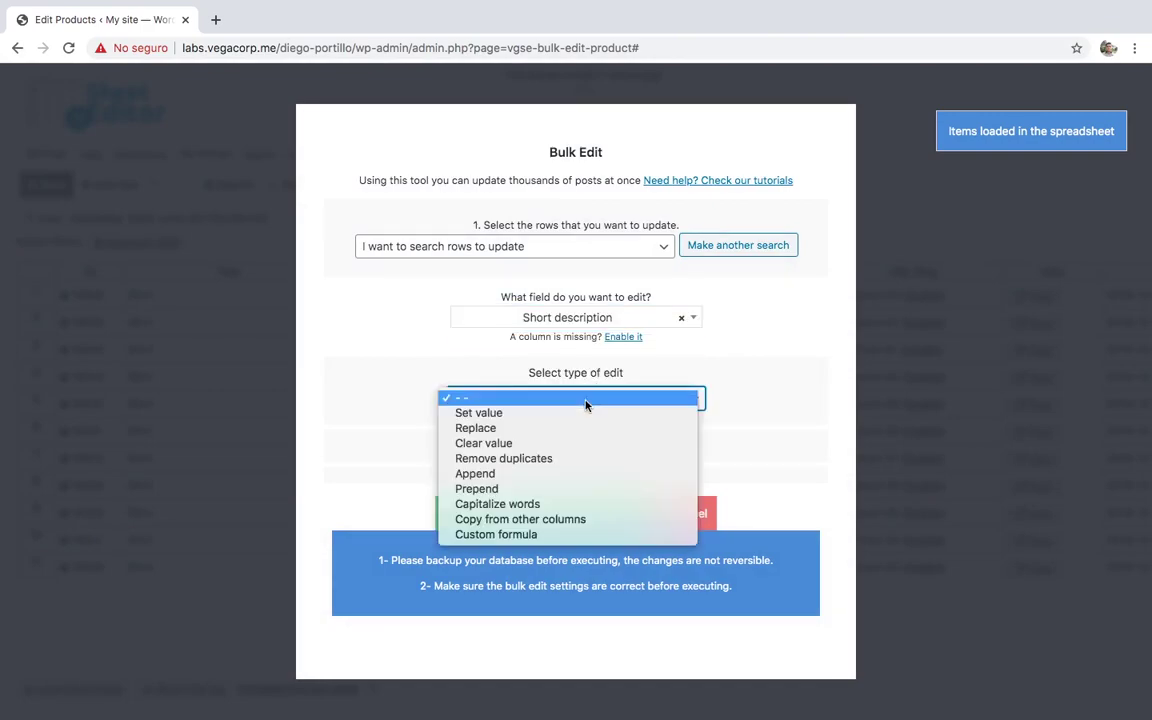
{"action": "left_click", "coordinate": [586, 516]}
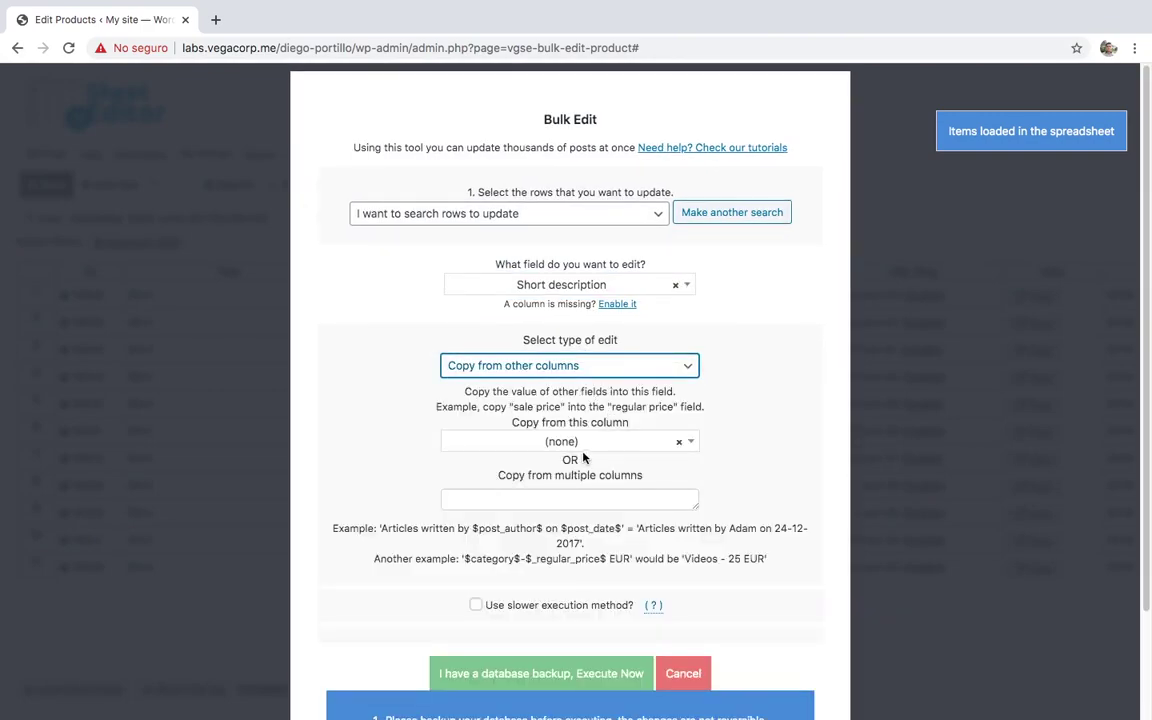
{"action": "left_click", "coordinate": [586, 443]}
{"action": "type", "text": "conten"}
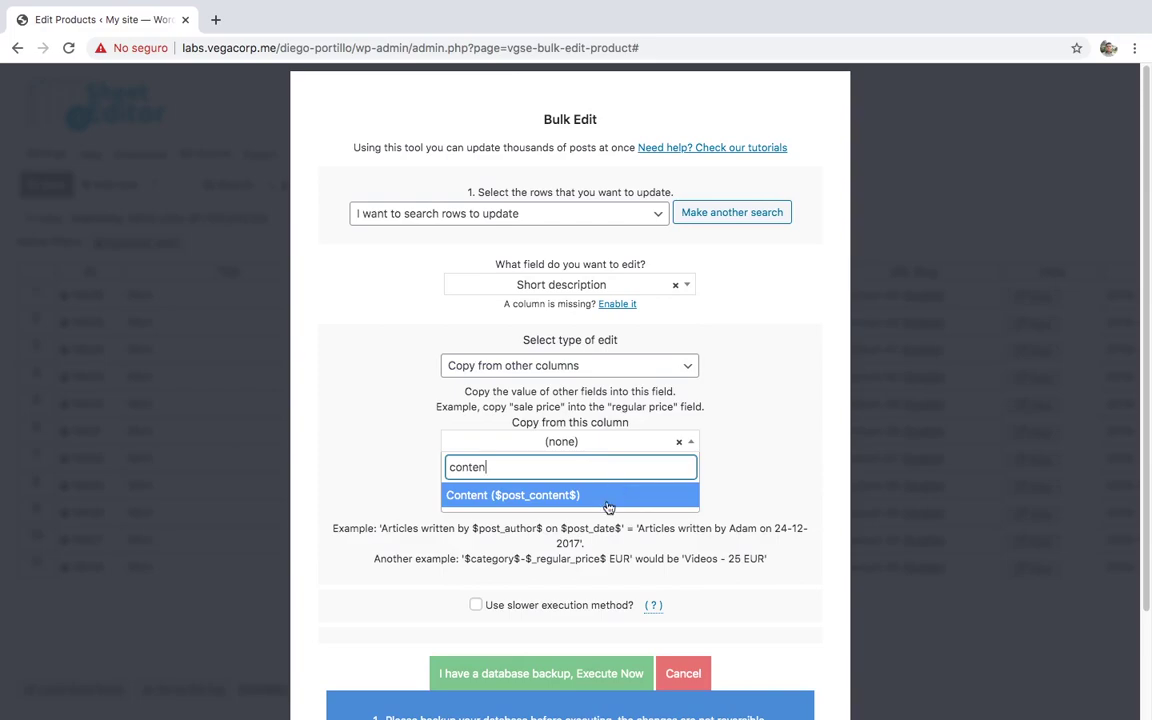
{"action": "left_click", "coordinate": [545, 495]}
{"action": "left_click", "coordinate": [597, 674]}
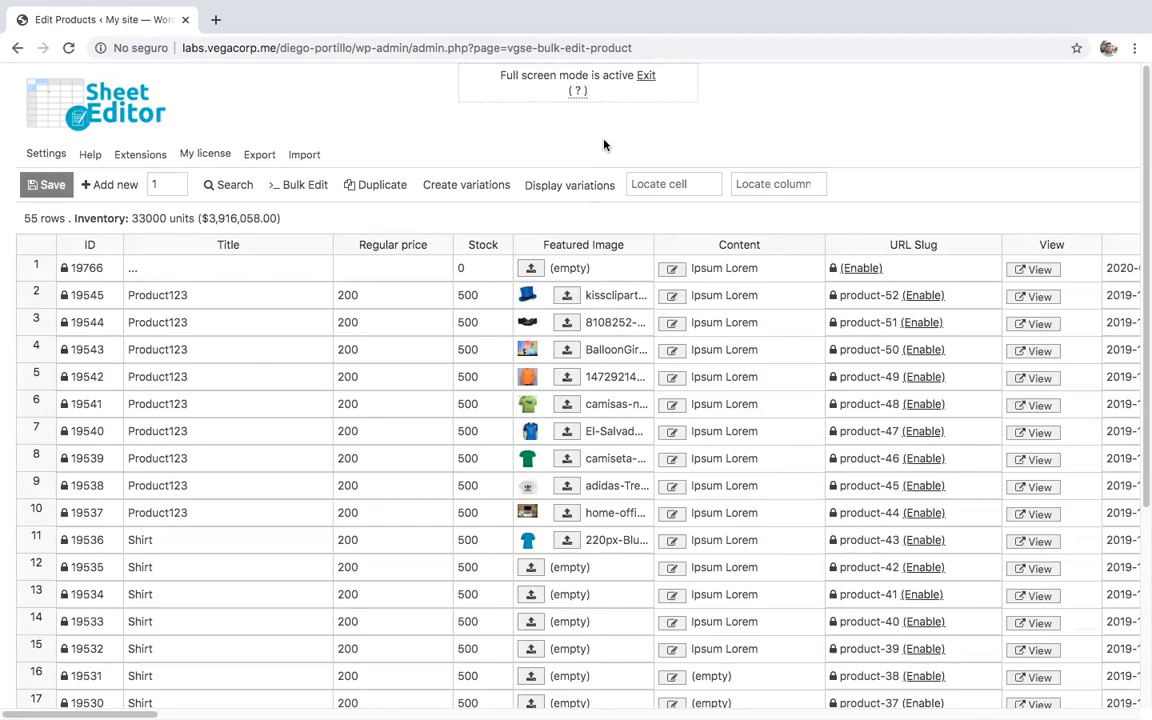
- Start a bulk edit limited to searched rows, running a search with the search on variations option enabled
{"action": "left_click", "coordinate": [298, 184]}
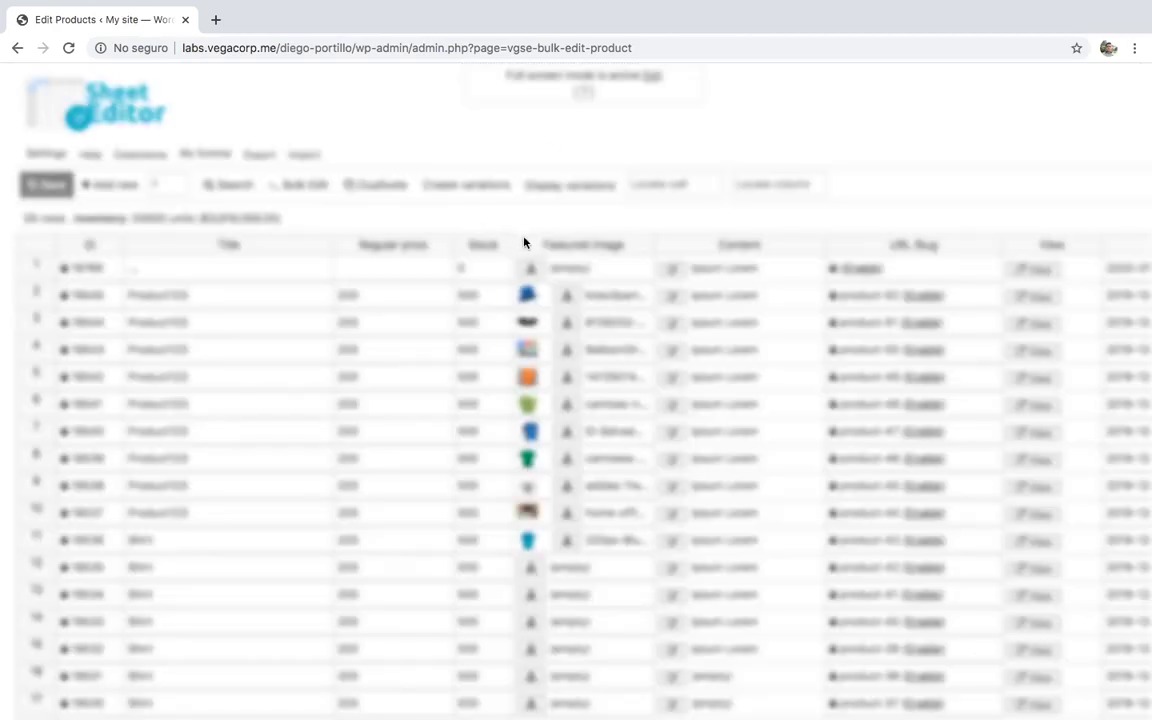
{"action": "left_click", "coordinate": [559, 244]}
{"action": "left_click", "coordinate": [562, 276]}
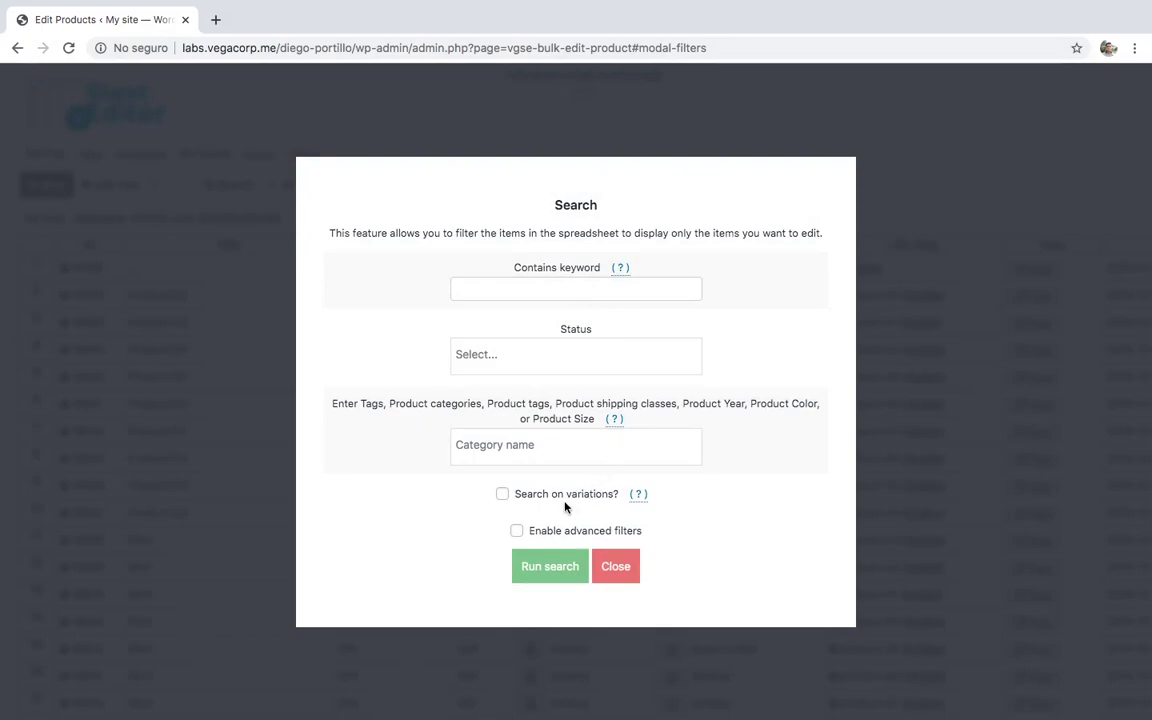
{"action": "left_click", "coordinate": [502, 493]}
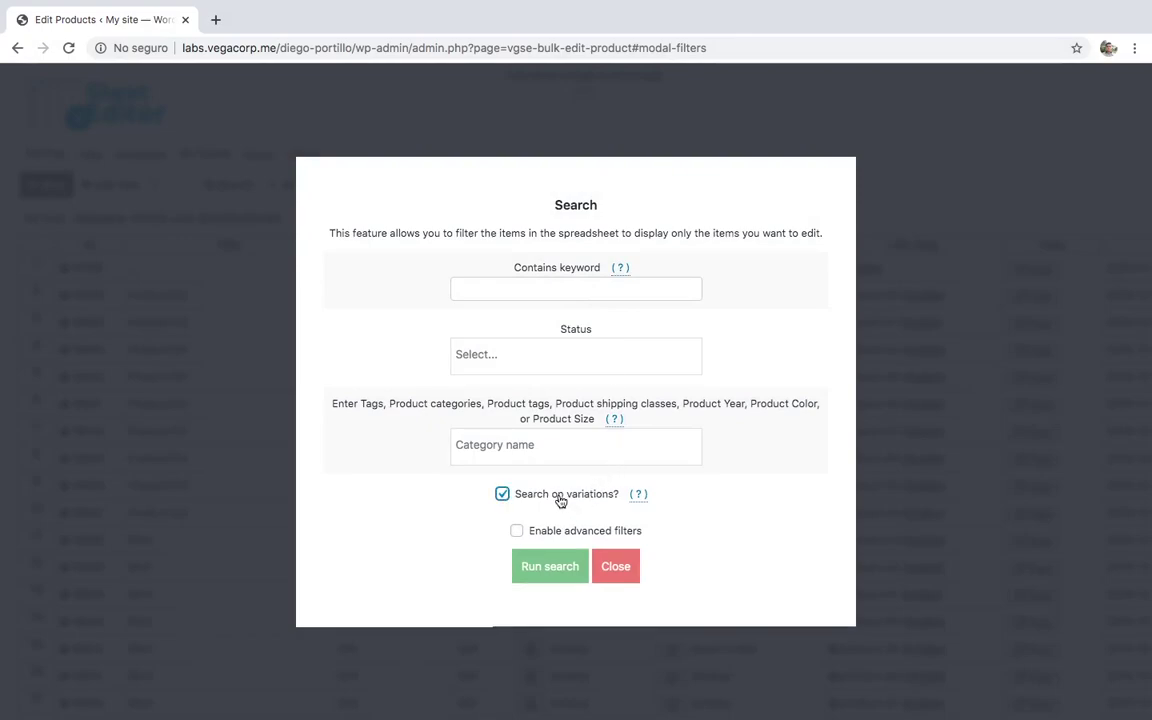
{"action": "left_click", "coordinate": [550, 567]}
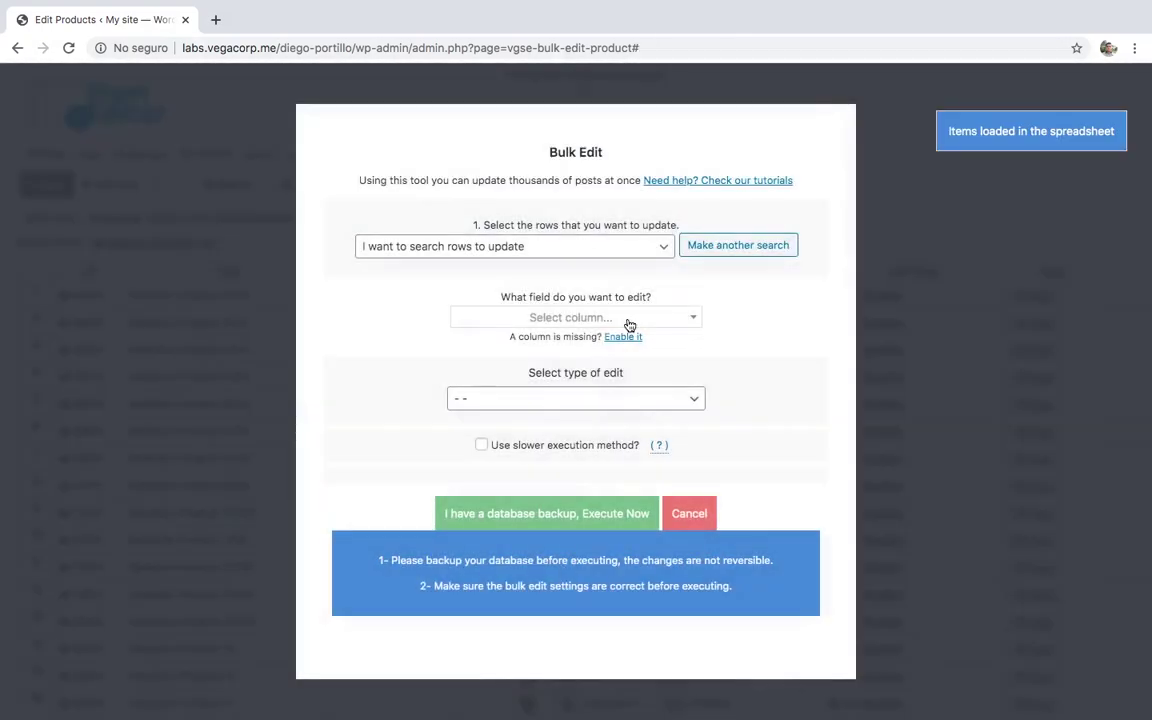
- Bulk edit Short description for the searched variations by copying from the Content column, and execute it
{"action": "left_click", "coordinate": [628, 317]}
{"action": "type", "text": "short"}
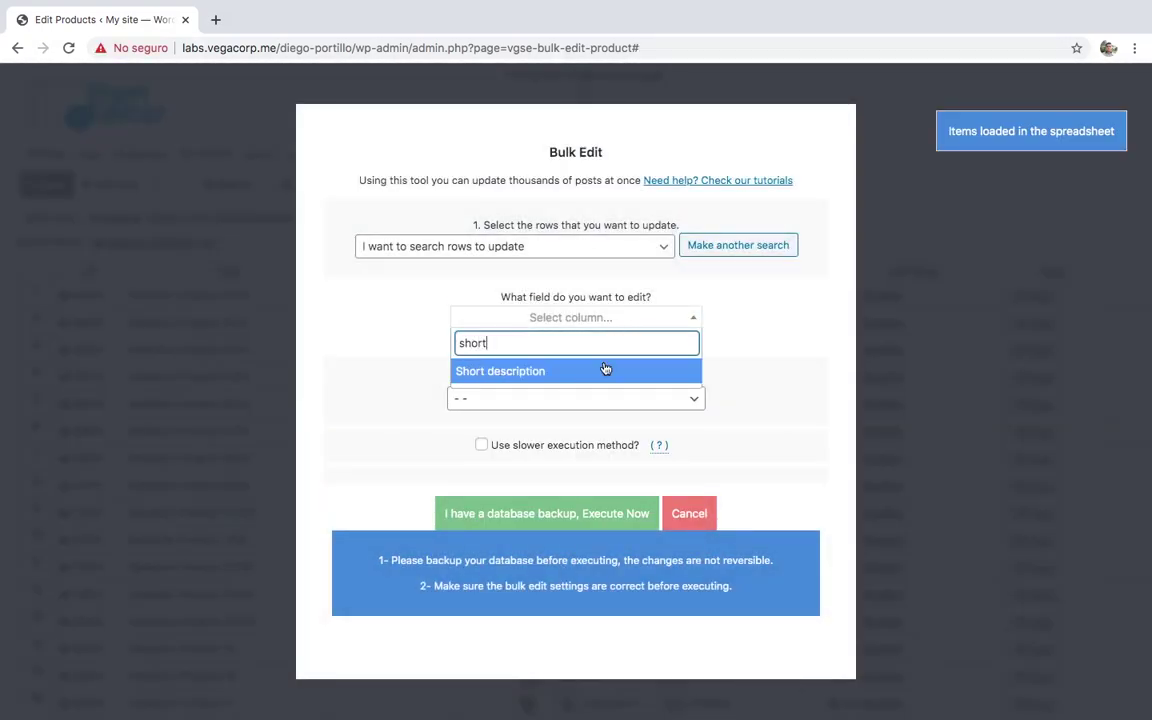
{"action": "left_click", "coordinate": [605, 368]}
{"action": "left_click", "coordinate": [582, 402]}
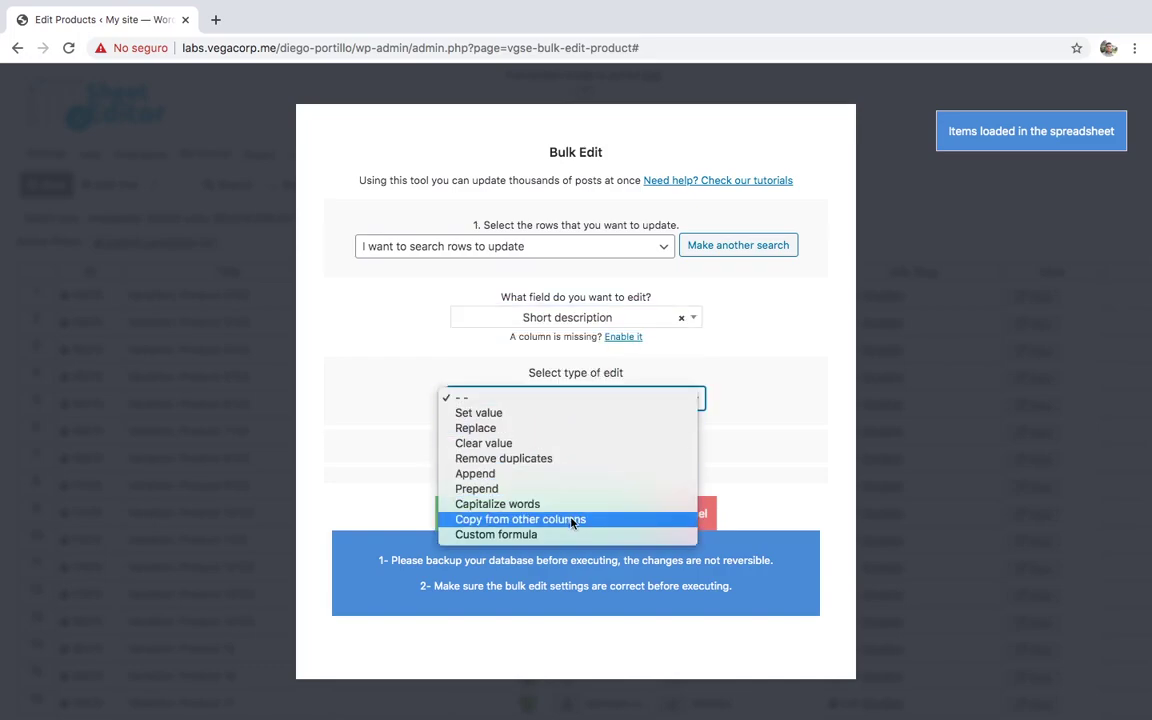
{"action": "key", "text": "Escape"}
{"action": "left_click", "coordinate": [587, 463]}
{"action": "left_click", "coordinate": [579, 443]}
{"action": "type", "text": "conten"}
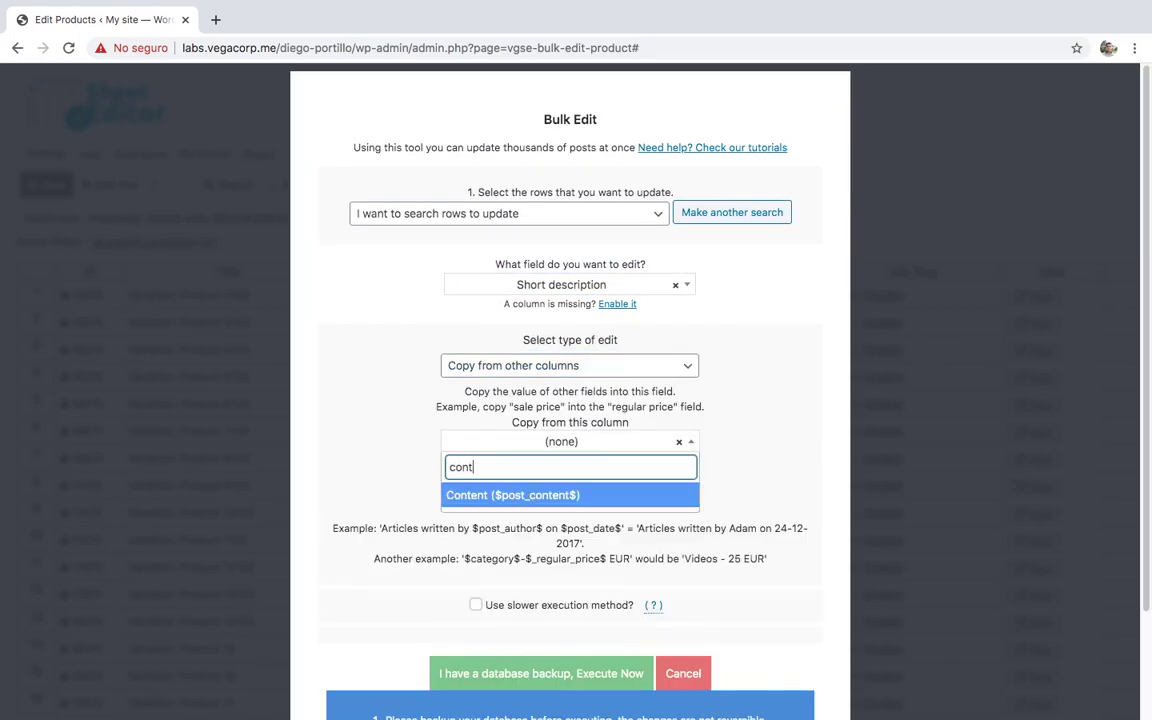
{"action": "left_click", "coordinate": [612, 494]}
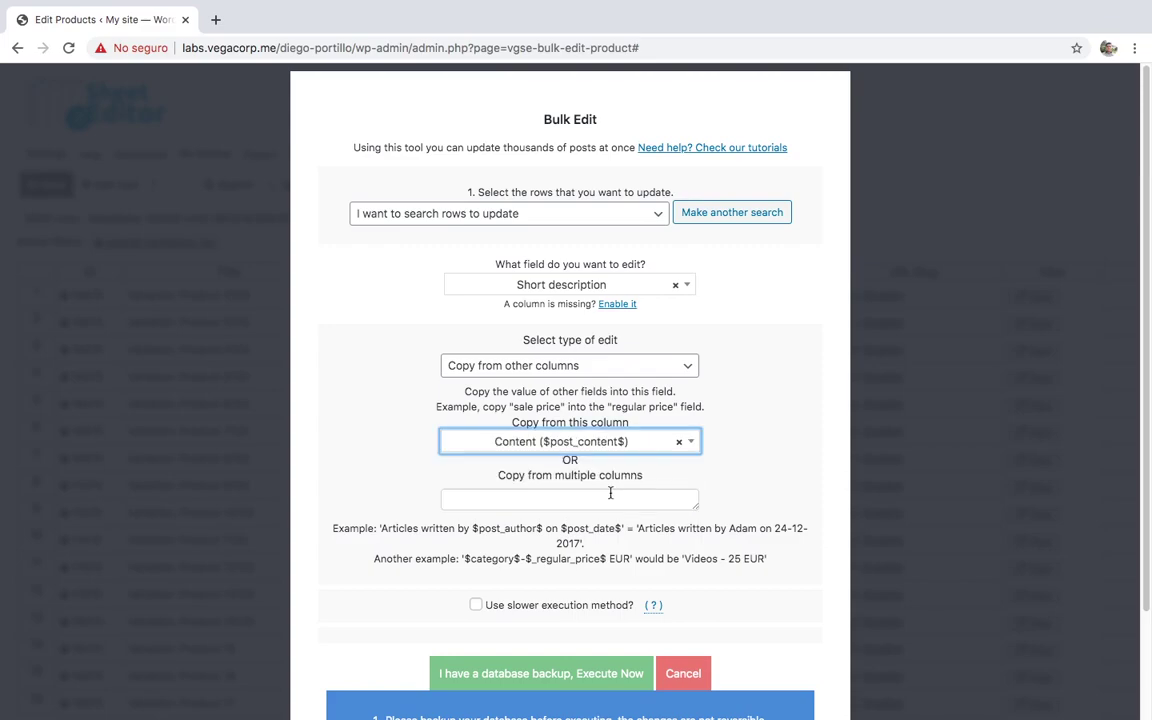
{"action": "left_click", "coordinate": [610, 672]}
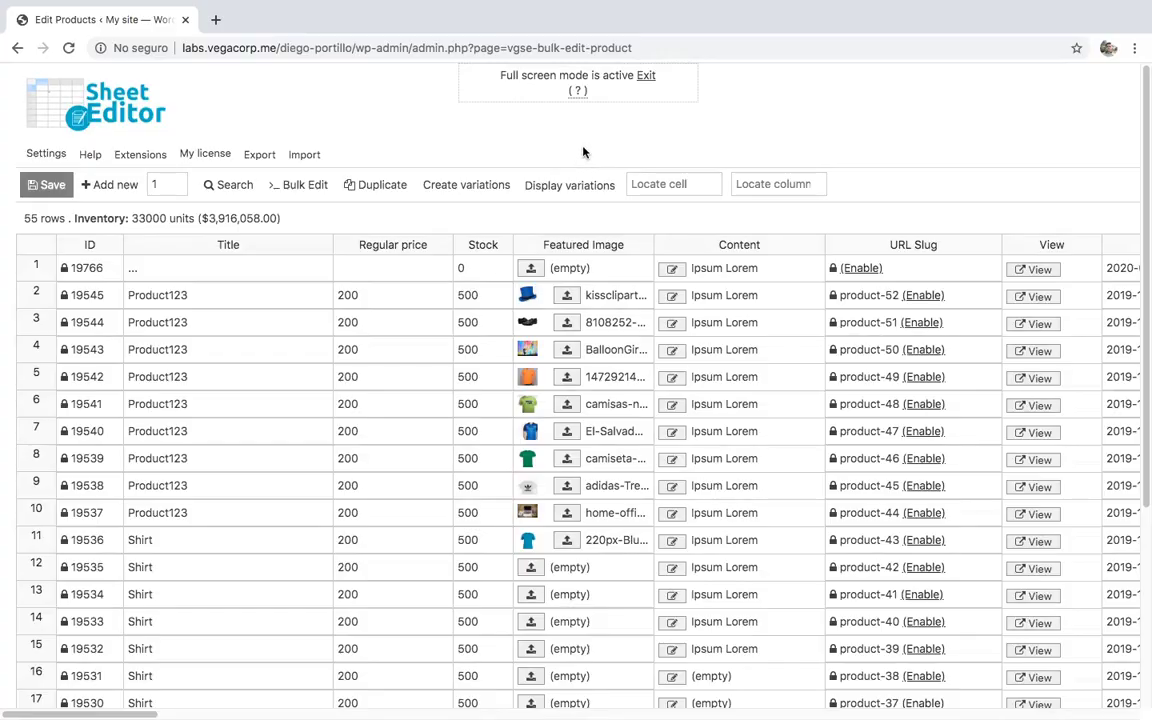
- Start a bulk edit limited to searched rows, running an advanced search for products whose Downloadable field equals the checked value
{"action": "left_click", "coordinate": [301, 185]}
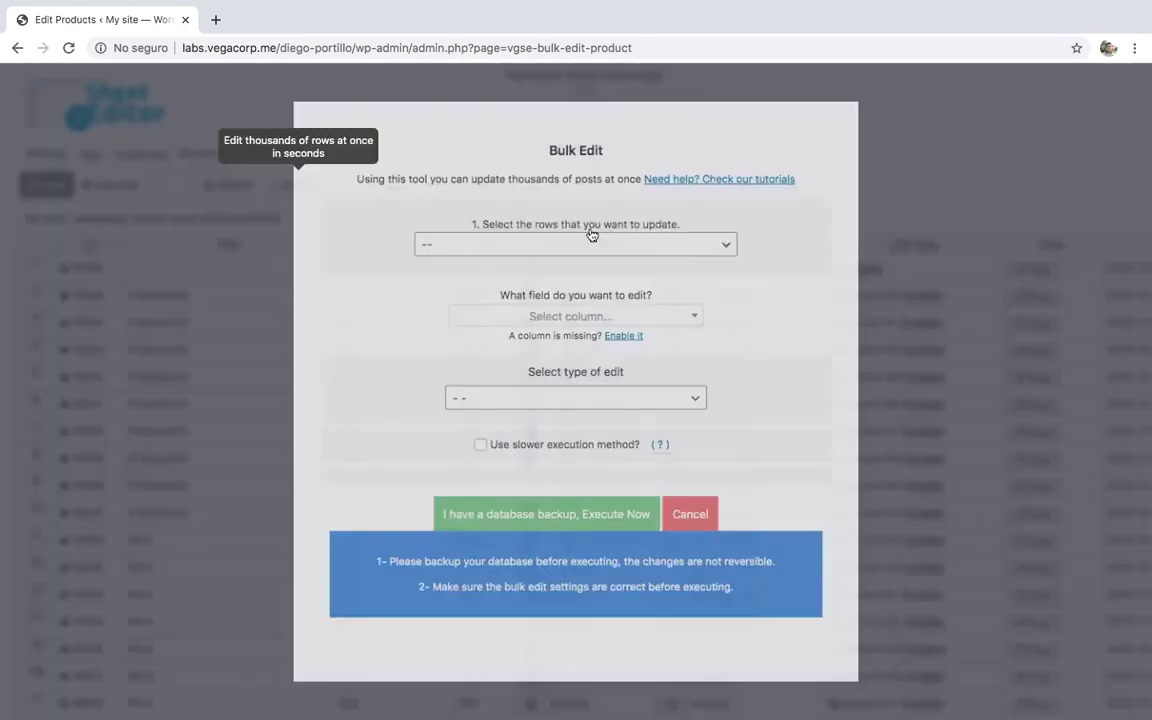
{"action": "left_click", "coordinate": [584, 248]}
{"action": "left_click", "coordinate": [571, 277]}
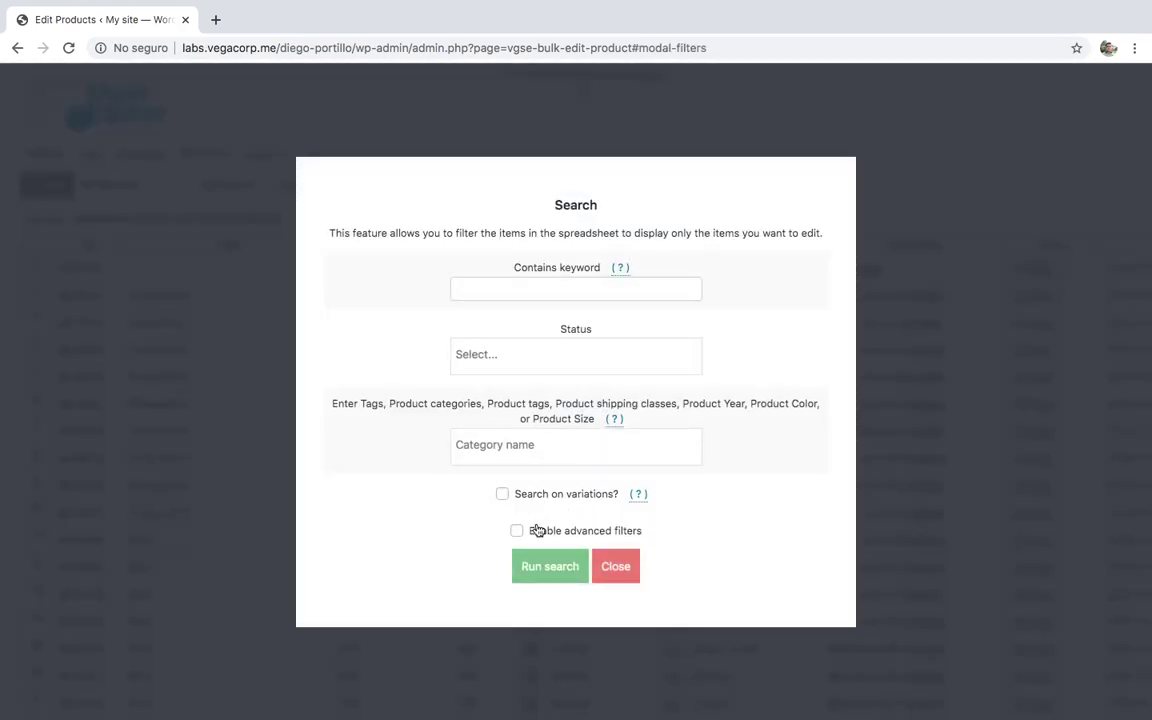
{"action": "left_click", "coordinate": [537, 458]}
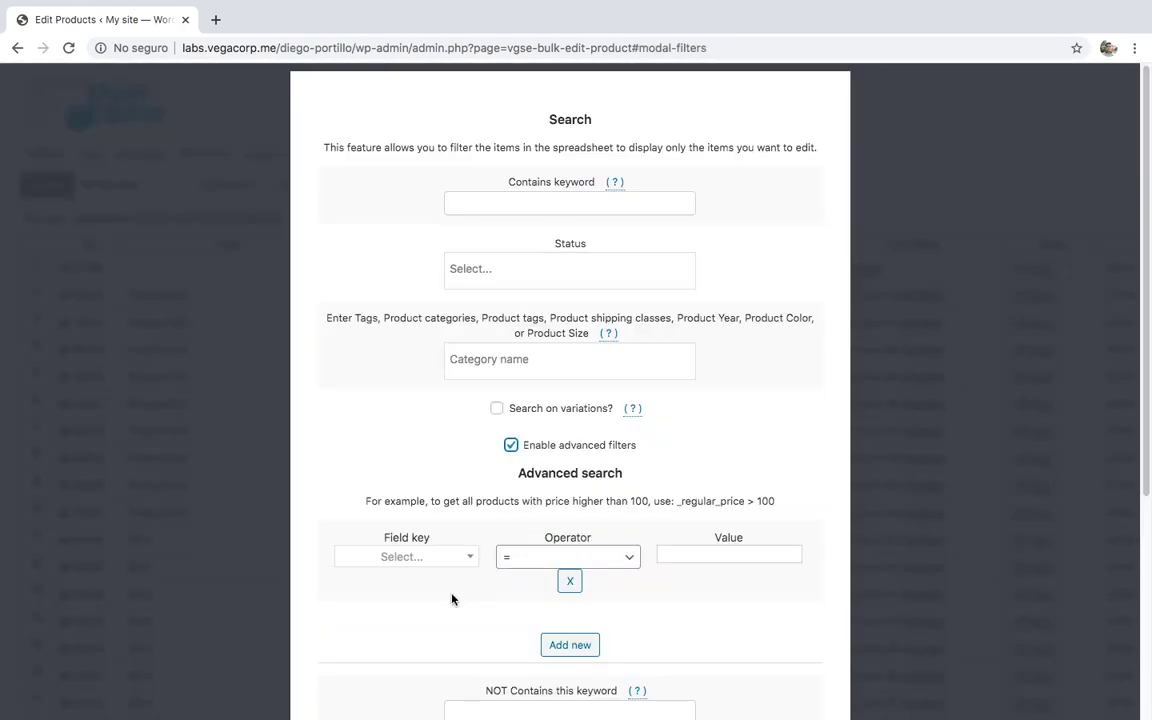
{"action": "left_click", "coordinate": [423, 558]}
{"action": "type", "text": "downlo"}
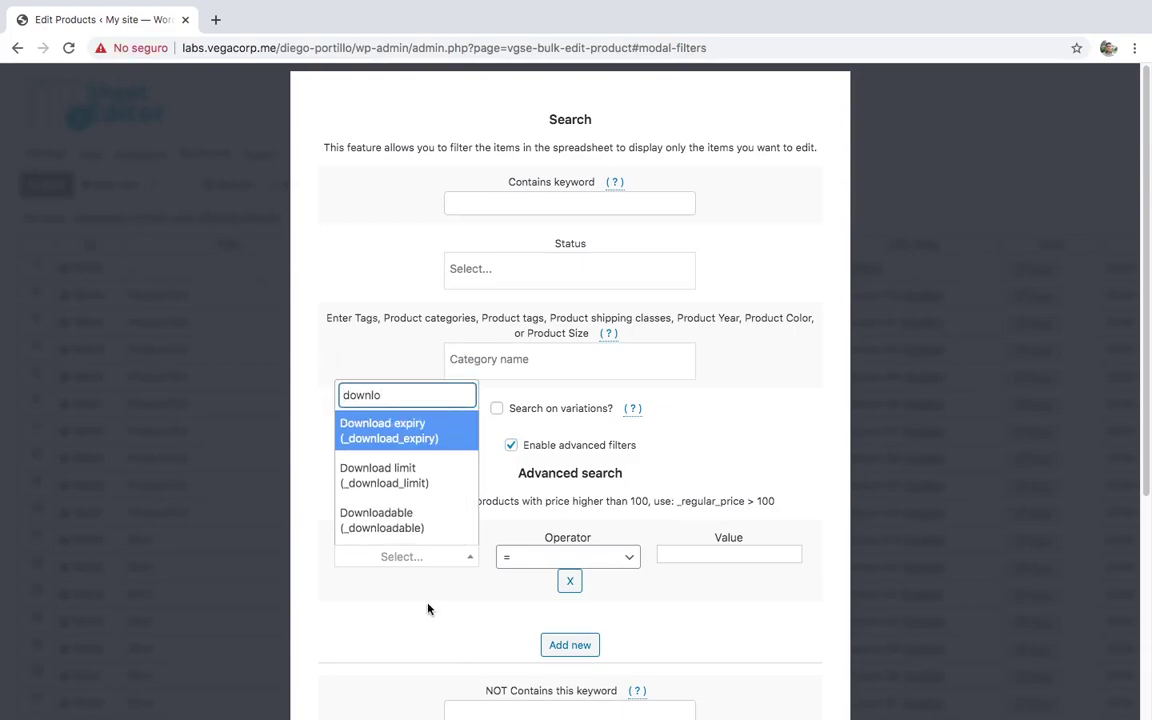
{"action": "left_click", "coordinate": [436, 526]}
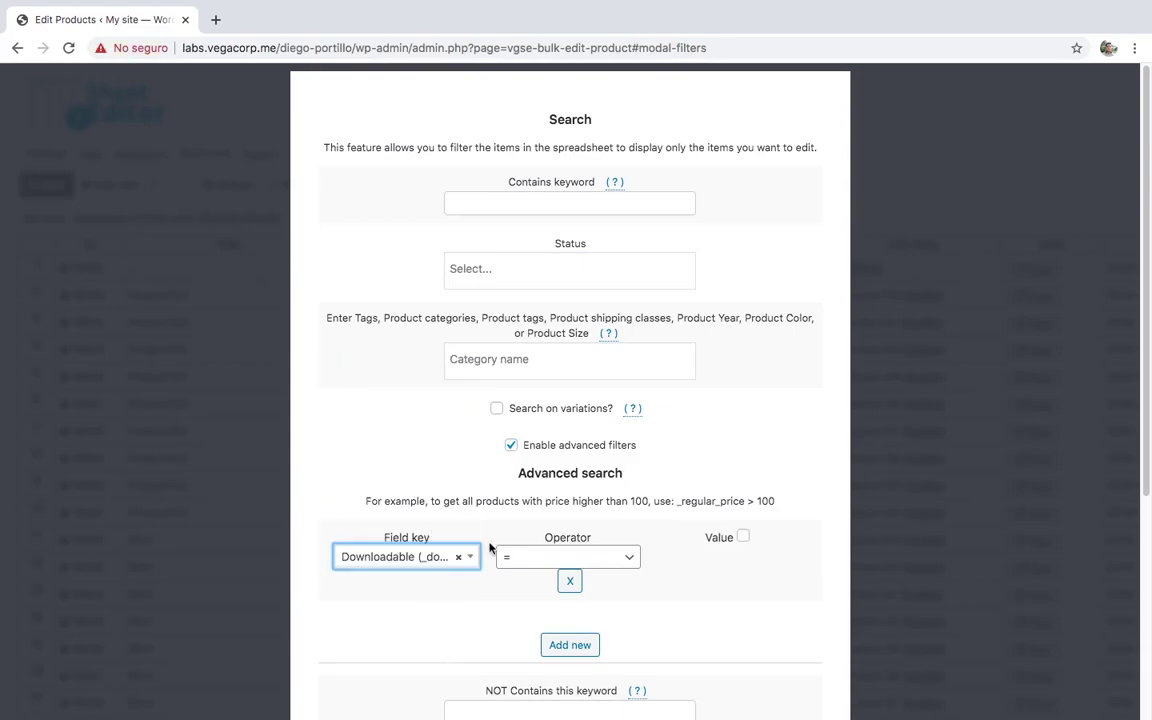
{"action": "left_click", "coordinate": [743, 536]}
{"action": "scroll", "coordinate": [700, 420], "scroll_direction": "down", "scroll_amount": 4}
{"action": "left_click", "coordinate": [560, 651]}
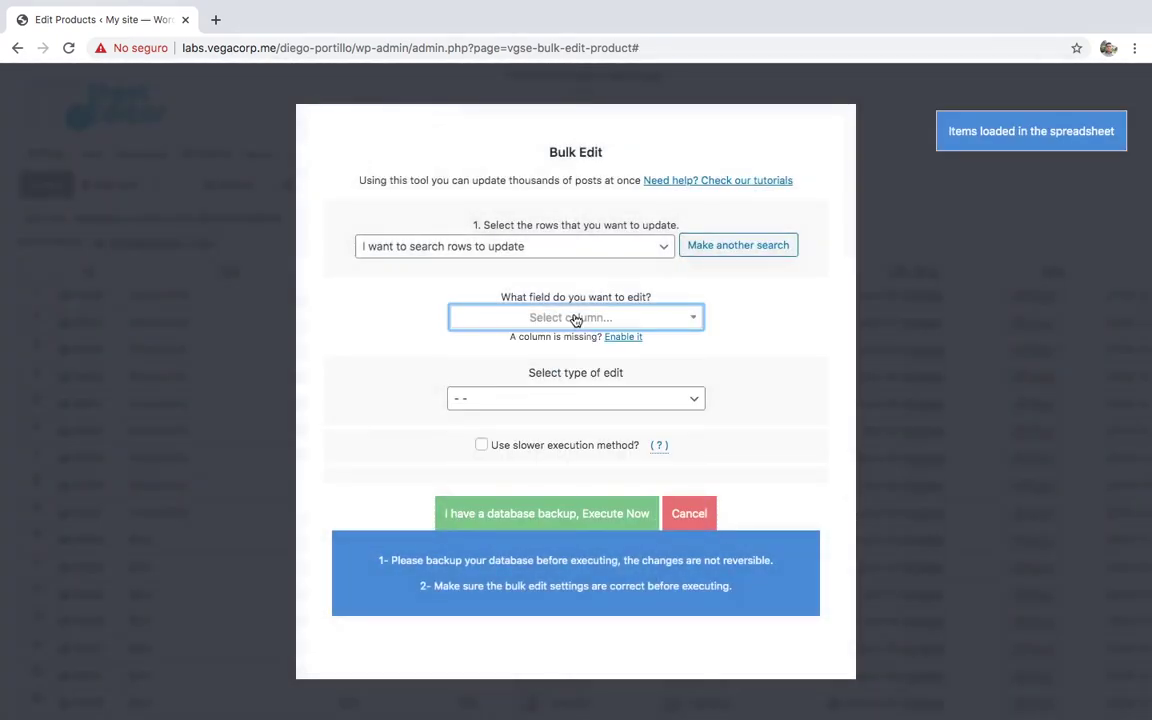
- Bulk edit Content for the downloadable products by copying from the Short description column, and execute it
{"action": "left_click", "coordinate": [576, 318]}
{"action": "type", "text": "con"}
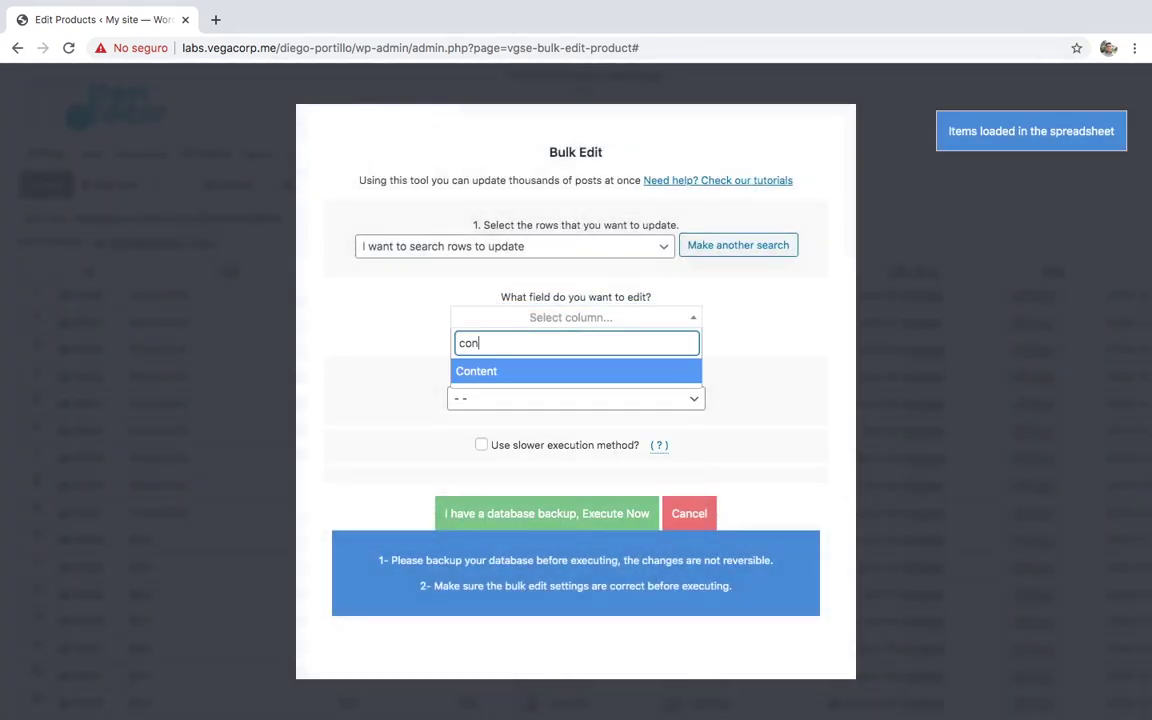
{"action": "left_click", "coordinate": [520, 371]}
{"action": "left_click", "coordinate": [530, 398]}
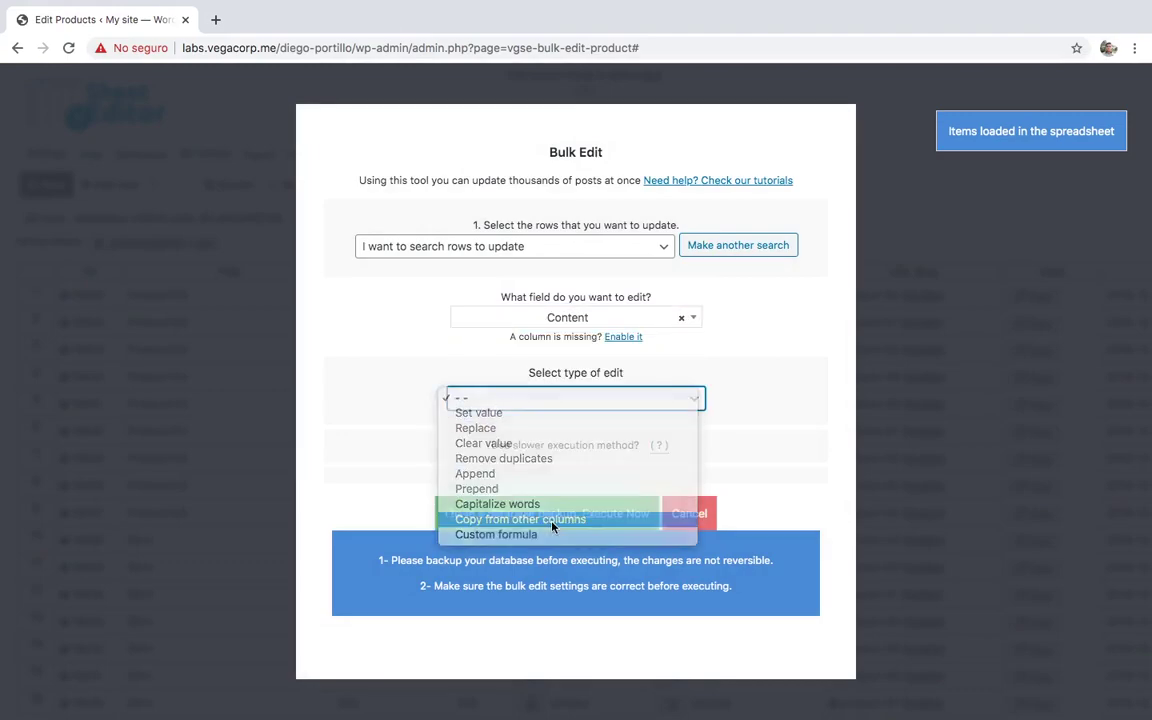
{"action": "left_click", "coordinate": [515, 512]}
{"action": "left_click", "coordinate": [530, 445]}
{"action": "type", "text": "short"}
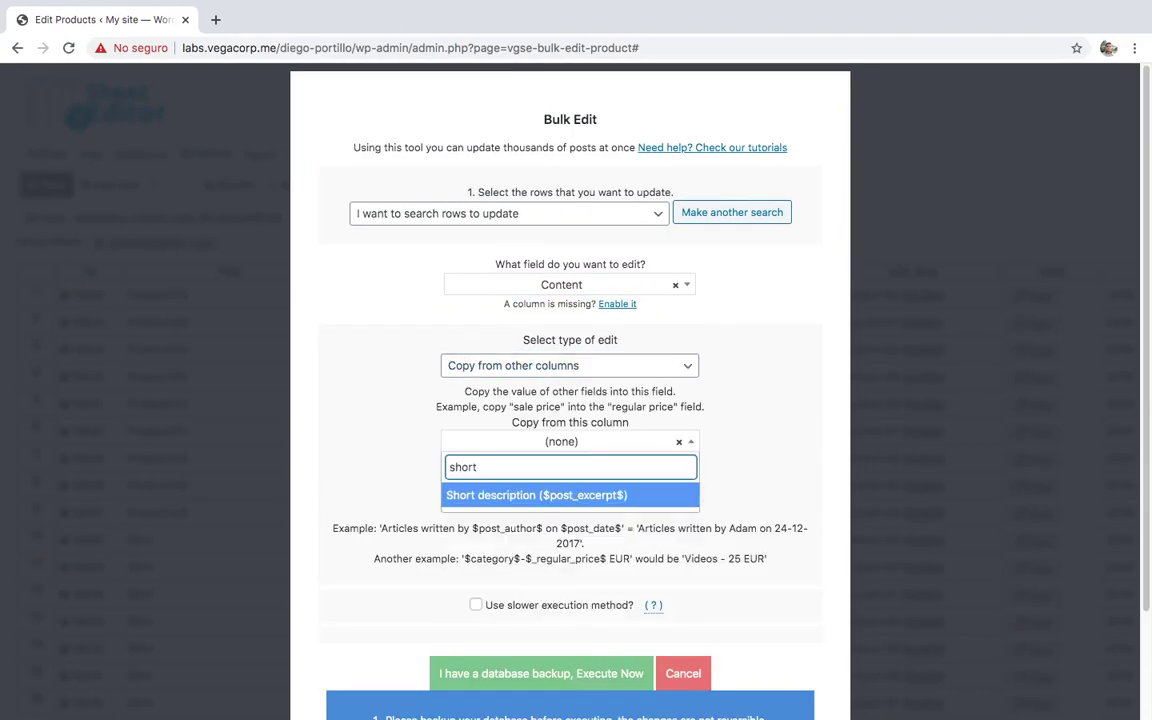
{"action": "key", "text": "Return"}
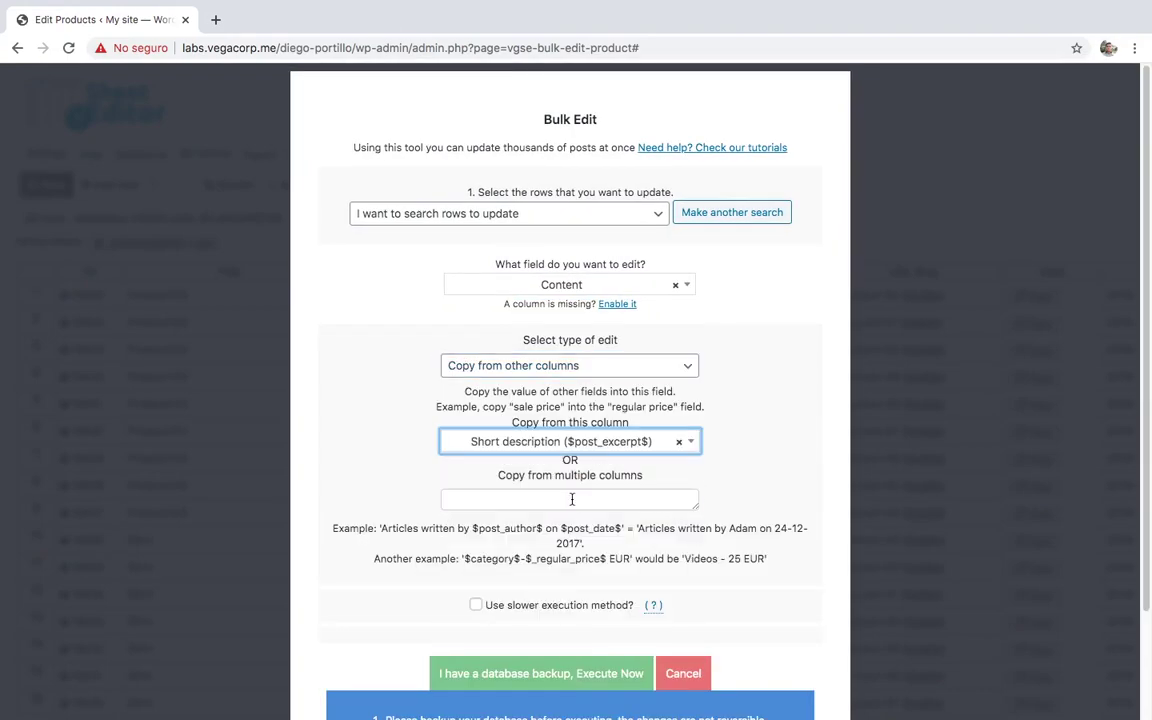
{"action": "left_click", "coordinate": [565, 673]}
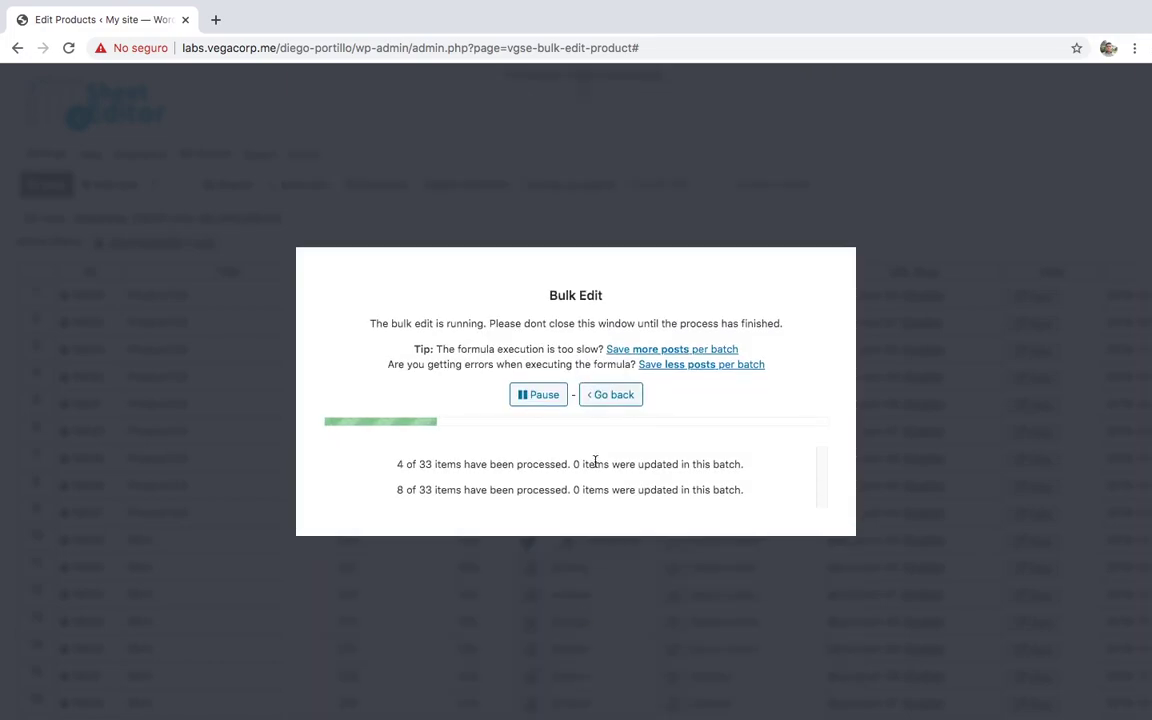